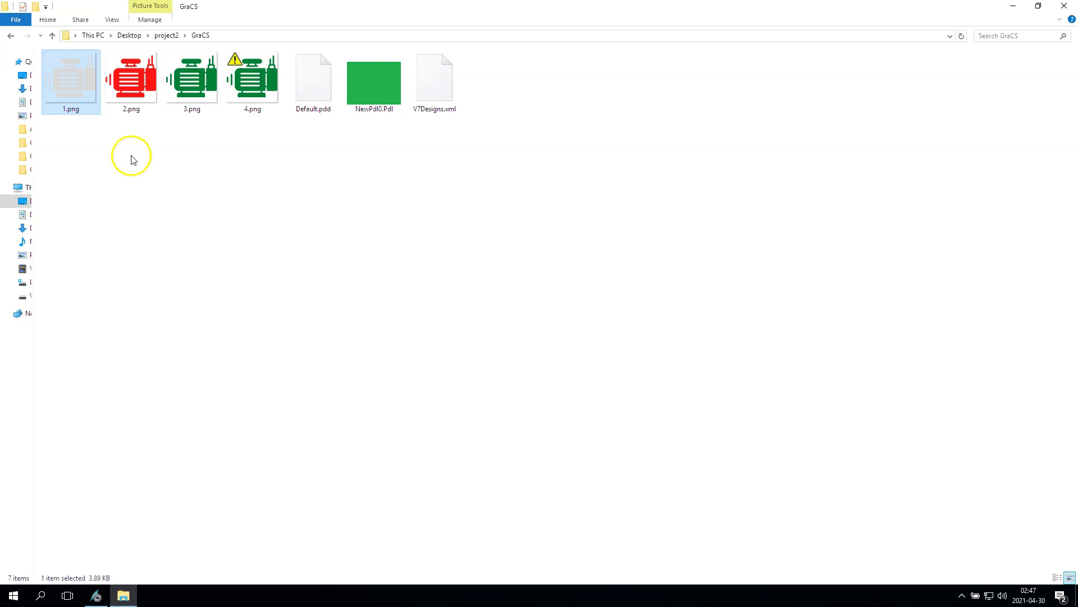
Review the four motor images, including the 4.png warning motor
click(134, 160)
click(131, 81)
click(191, 84)
click(270, 81)
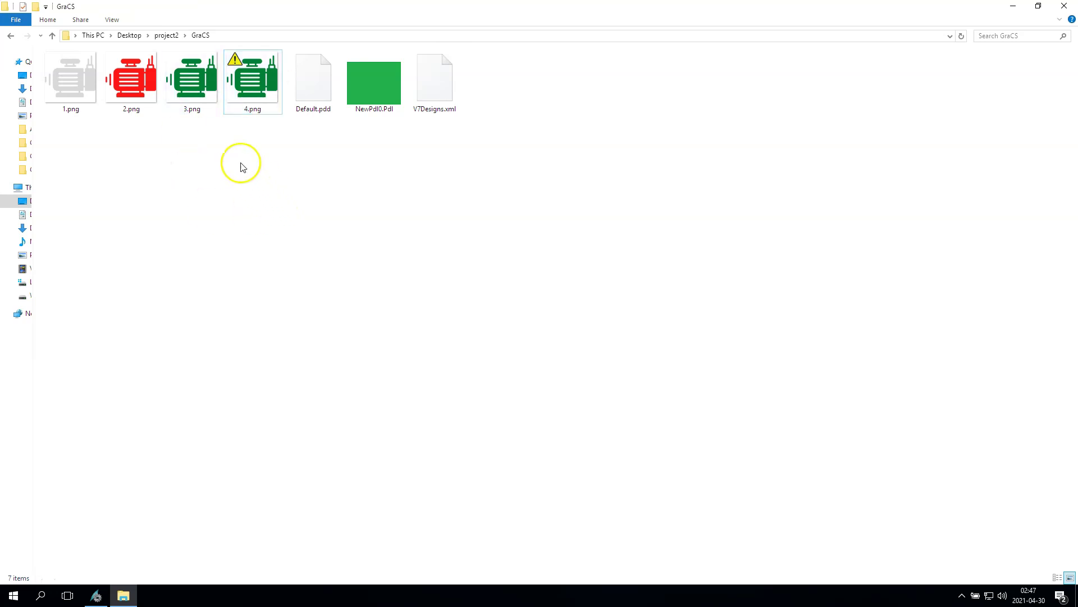
drag(265, 149, 67, 61)
click(265, 185)
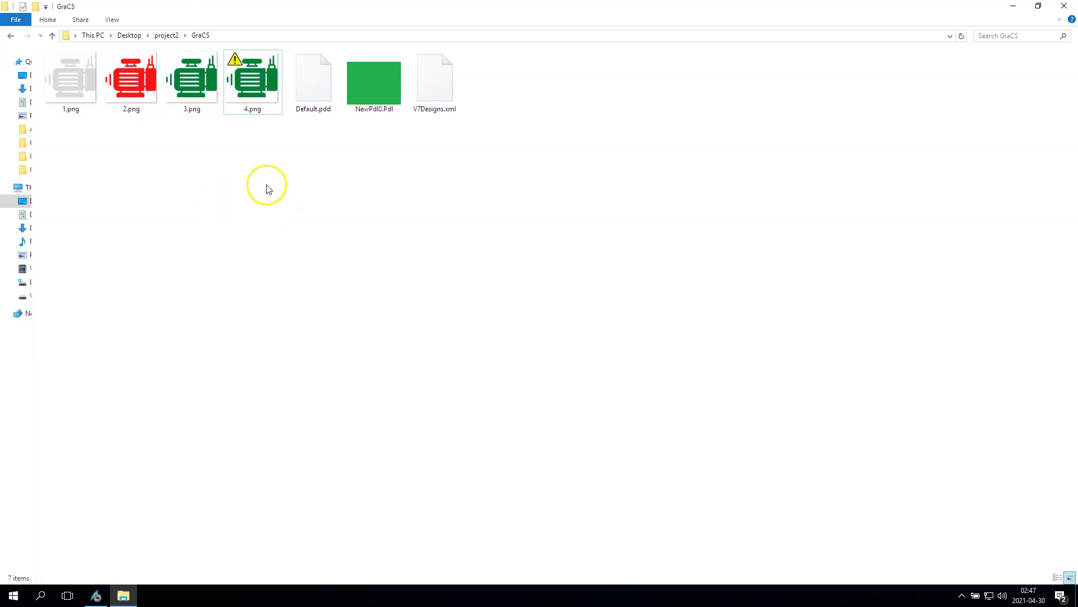
In WinCC Explorer, create the new process picture NewPdl1.Pdl and open it in Graphics Designer
click(98, 598)
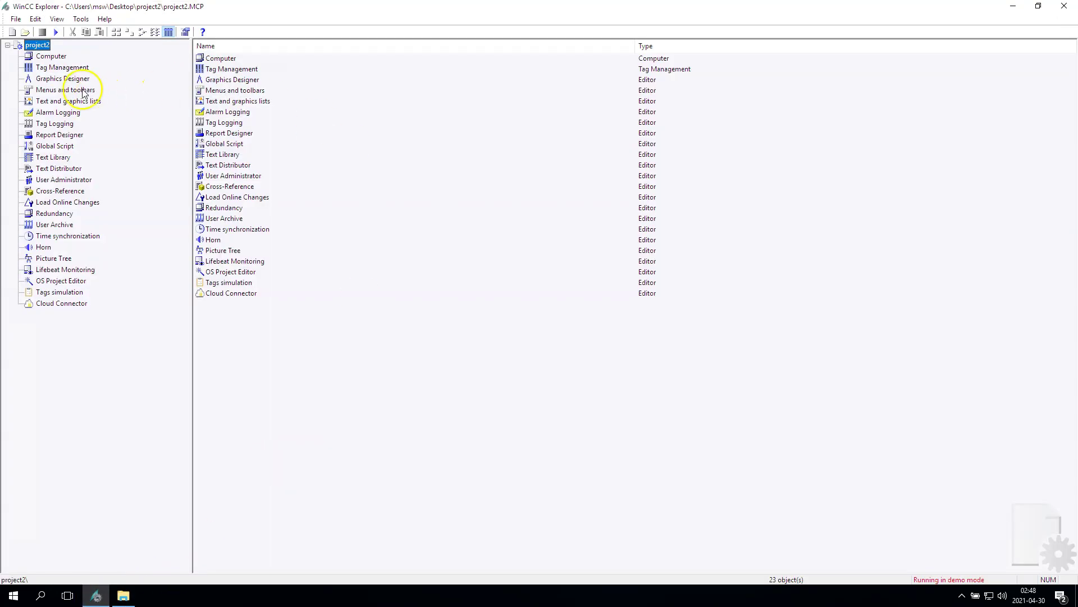
click(63, 78)
click(55, 102)
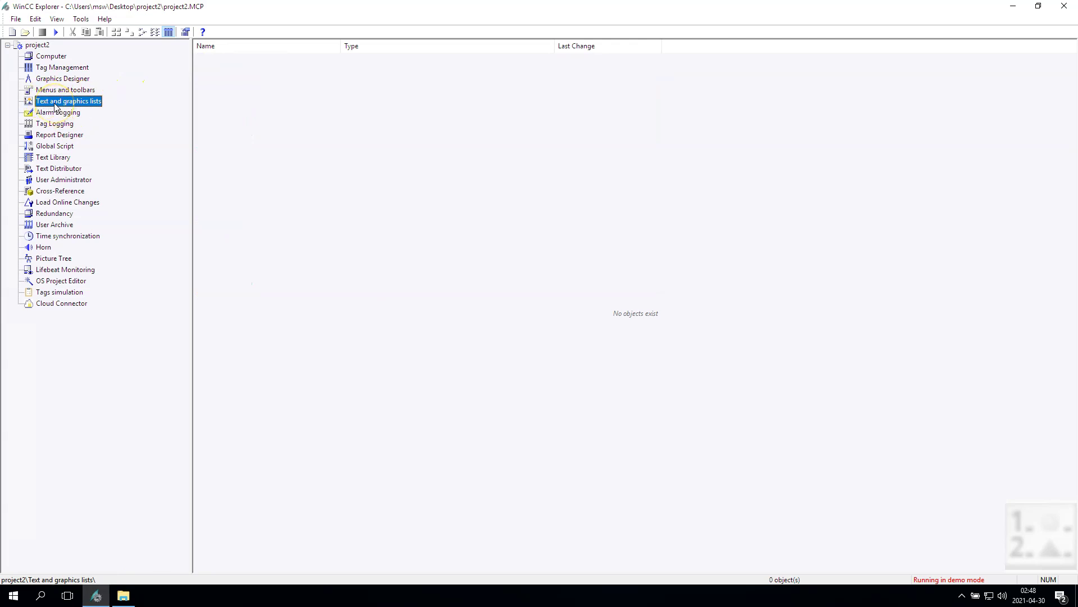
click(51, 79)
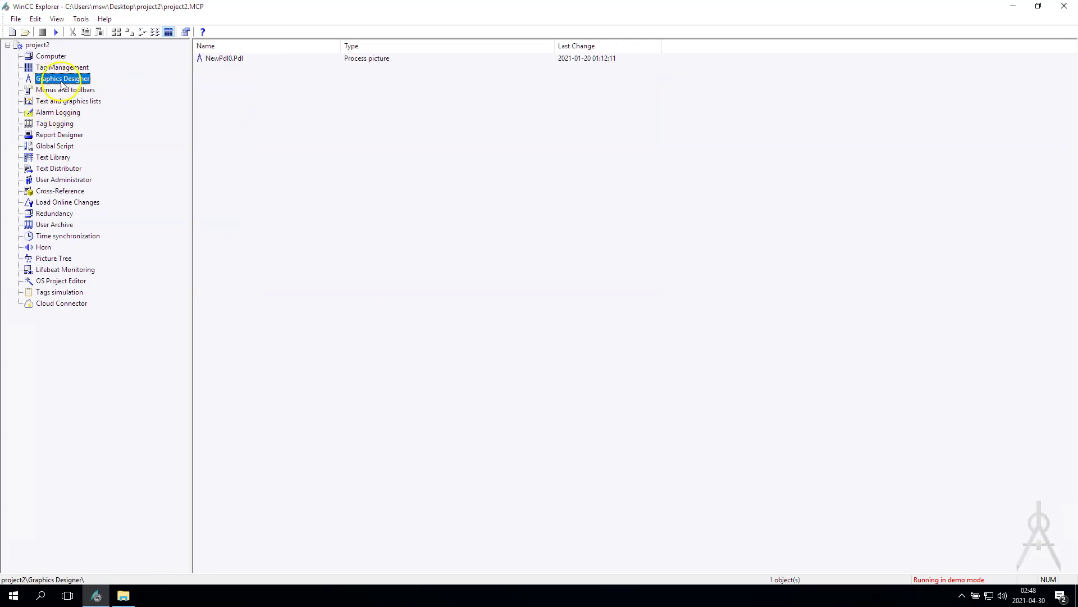
right_click(253, 88)
click(324, 109)
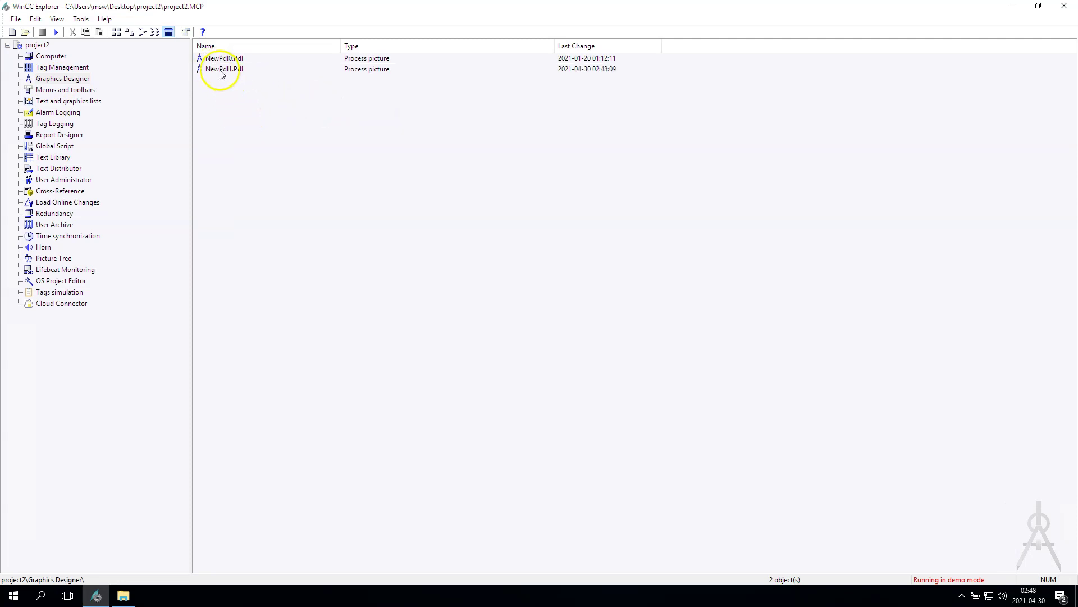
double_click(216, 69)
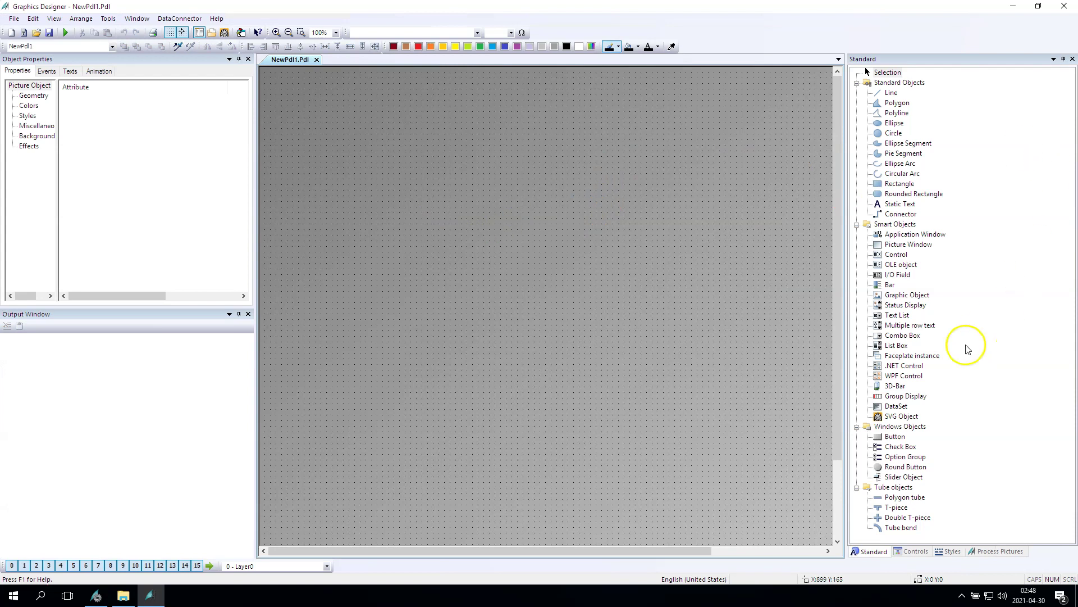
Draw a graphic object showing 1.png with Global Color Scheme set to No
click(908, 299)
drag(313, 76, 402, 157)
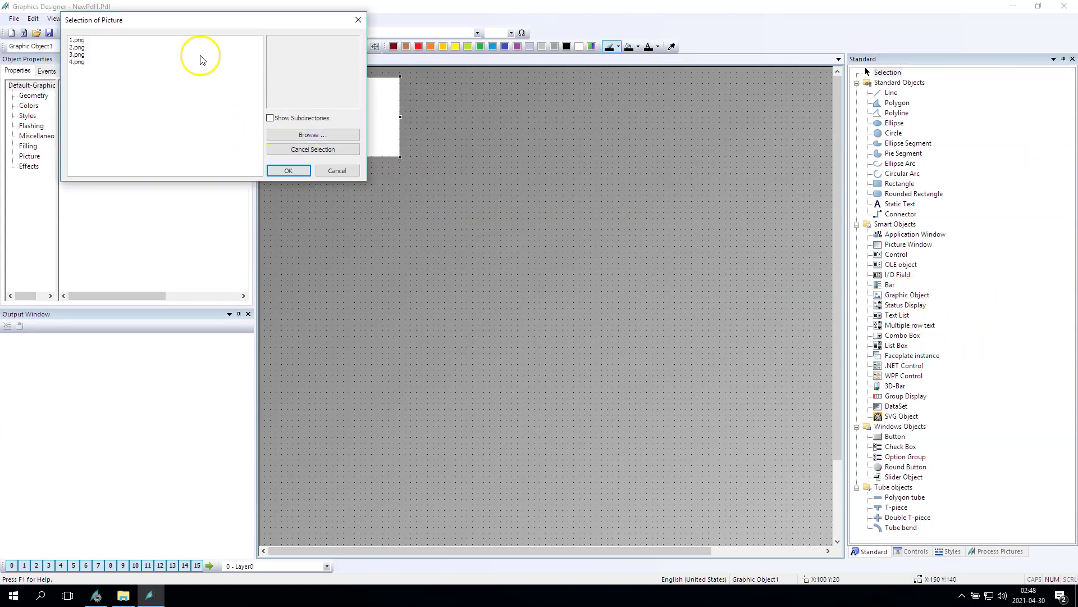
click(77, 40)
click(303, 176)
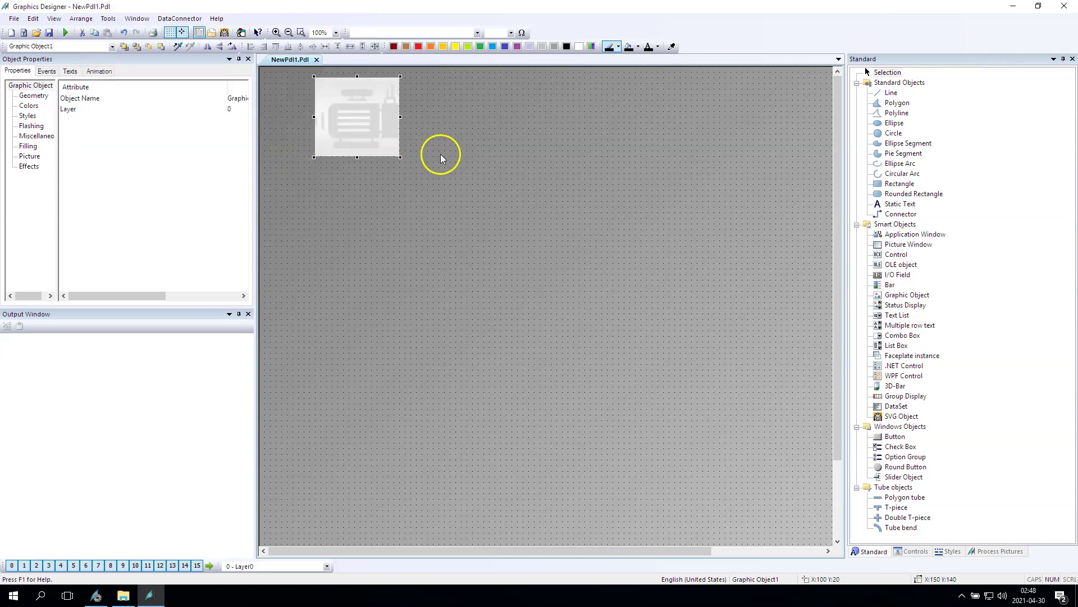
click(26, 167)
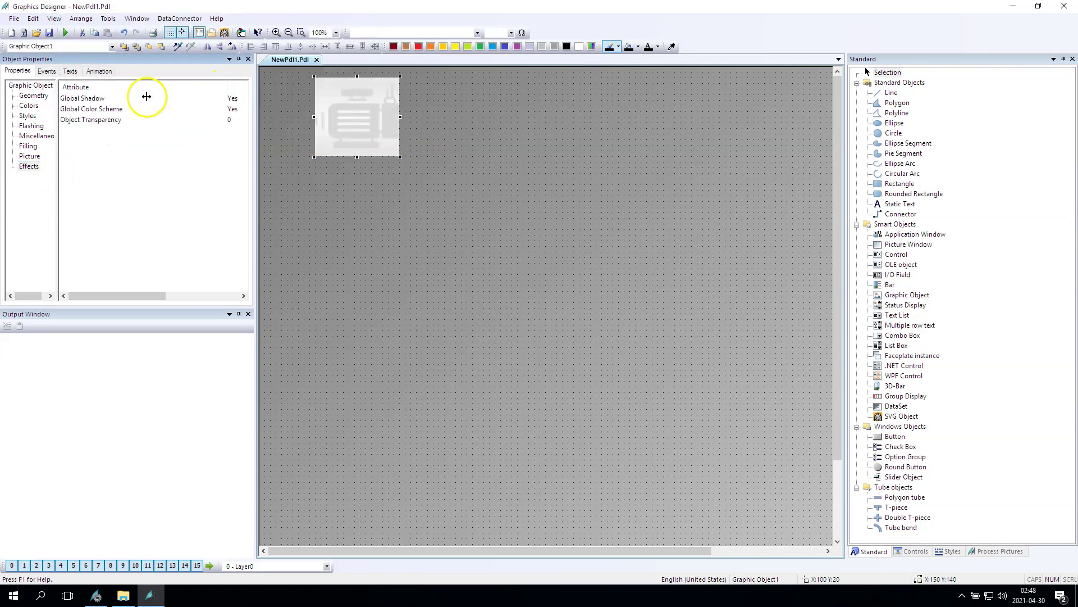
click(82, 110)
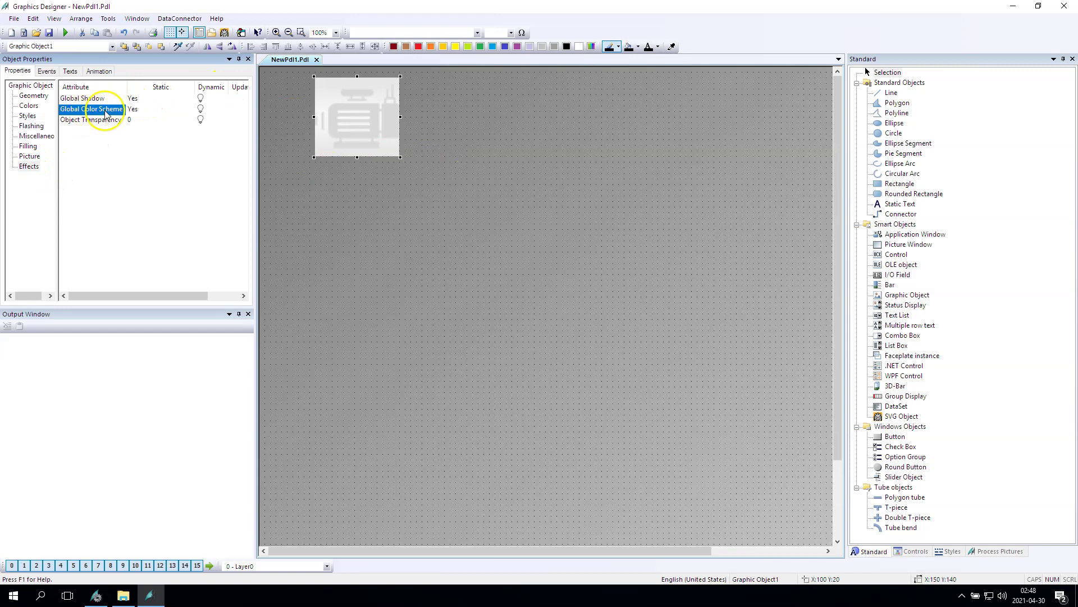
double_click(75, 112)
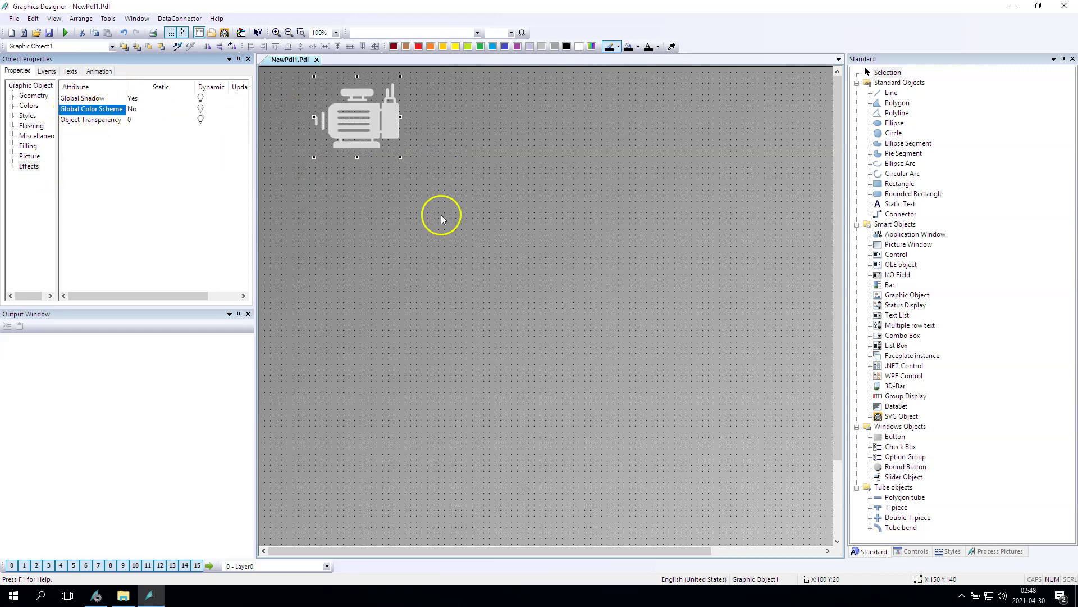
Copy the grey motor to the right and change the copy's picture to red 2.png
click(358, 122)
drag(358, 122, 532, 122)
click(29, 156)
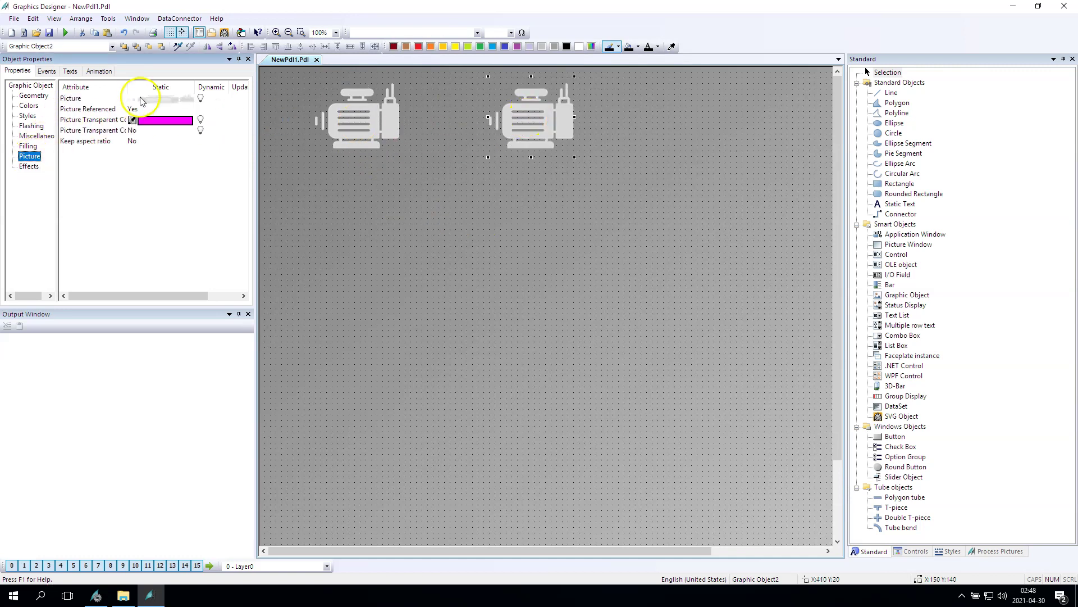
double_click(116, 98)
double_click(155, 137)
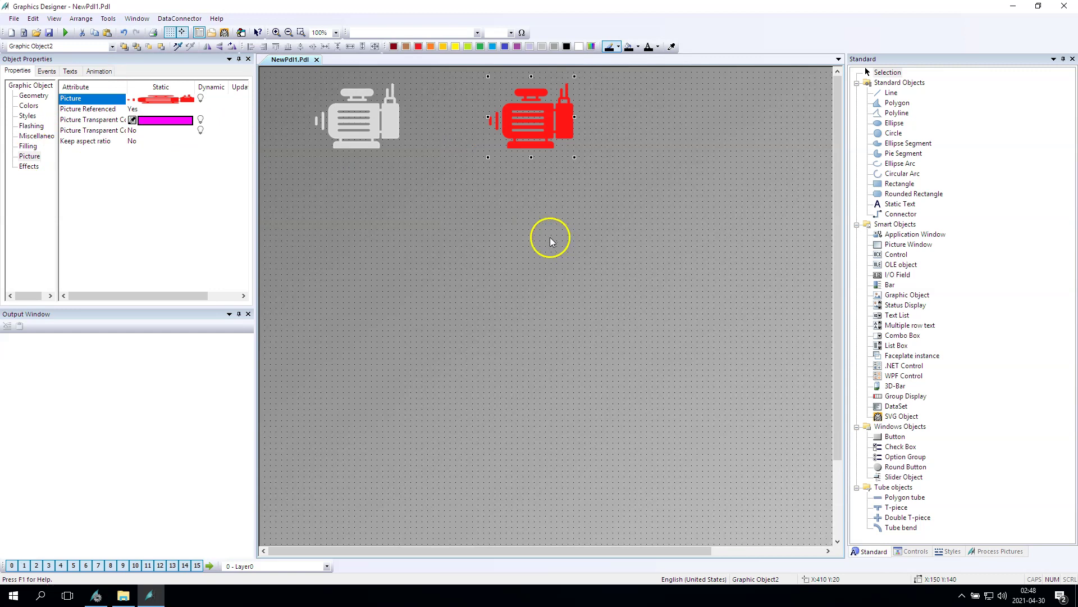
Paste two more motor copies with pictures green 3.png and warning 4.png
key(ctrl+v)
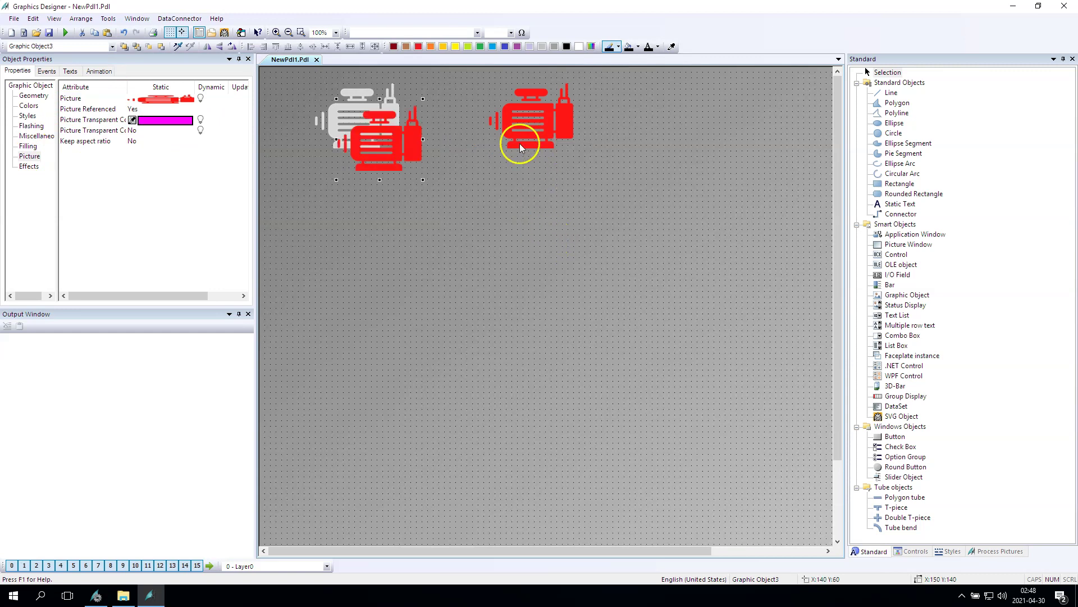
drag(385, 144, 643, 126)
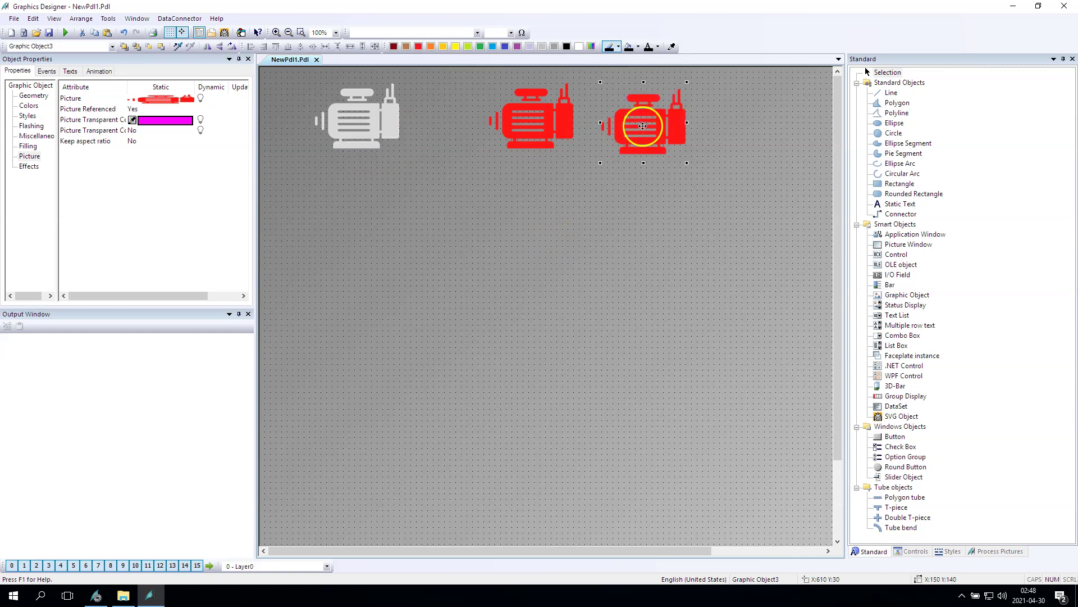
double_click(126, 101)
double_click(145, 145)
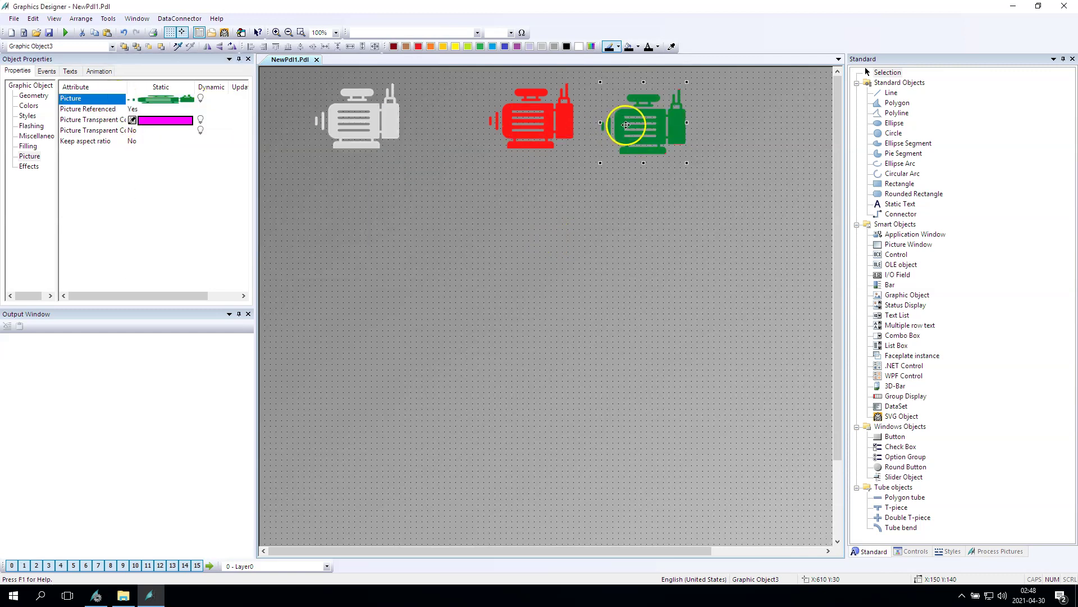
key(ctrl+v)
double_click(73, 99)
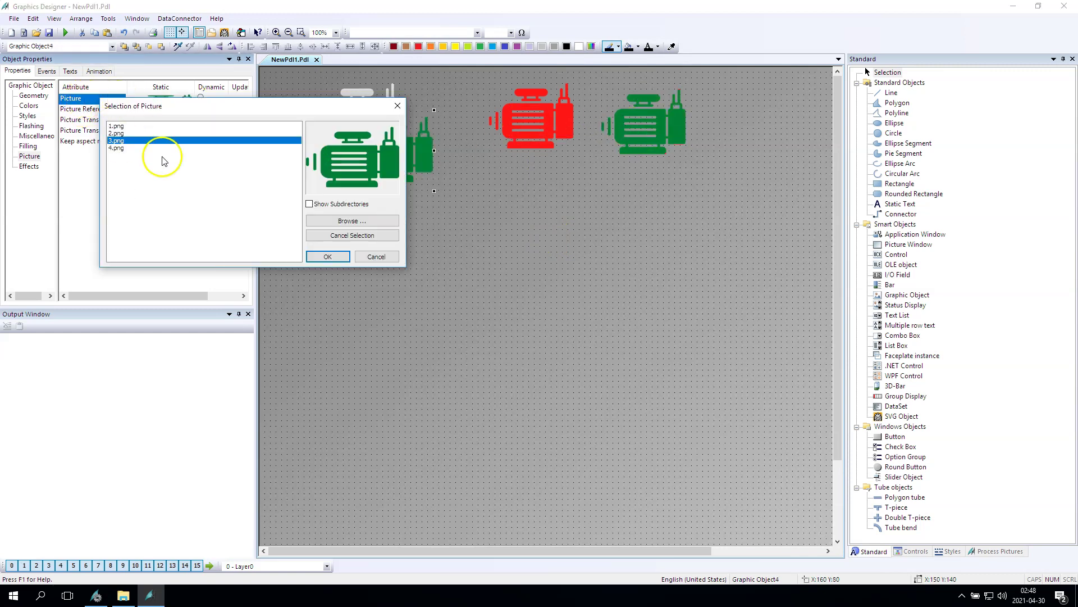
double_click(133, 148)
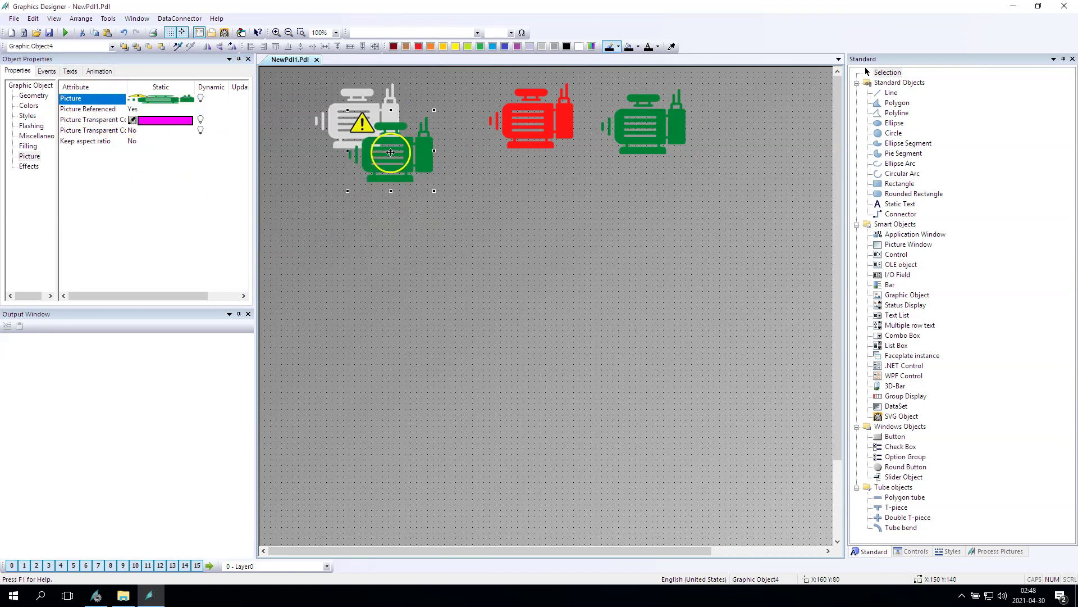
drag(538, 180, 650, 204)
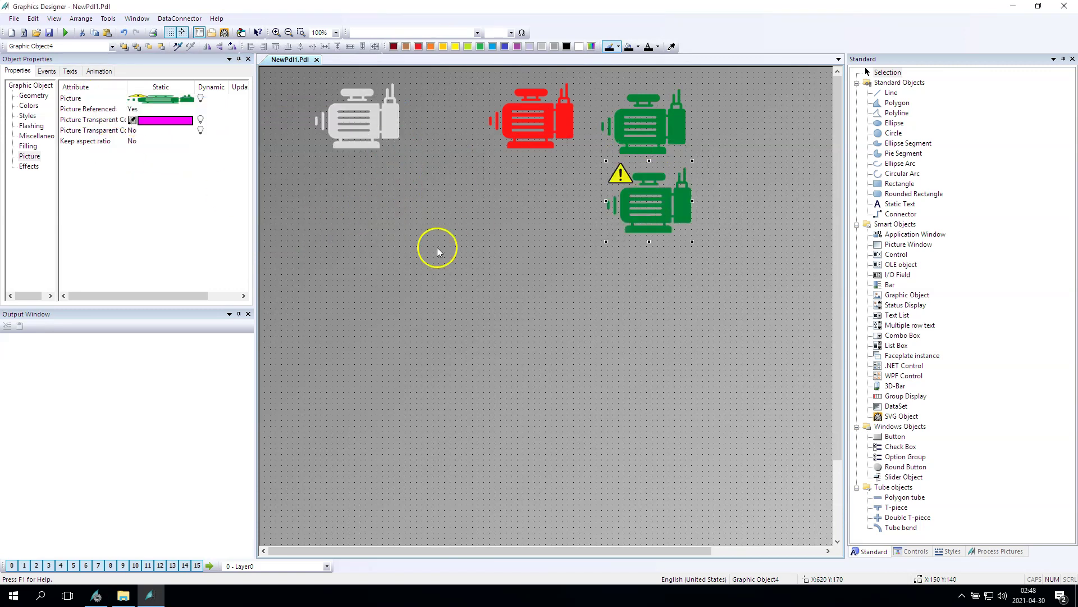
Move the red motor beside the grey one and align three motors on one centre line
click(436, 245)
click(498, 143)
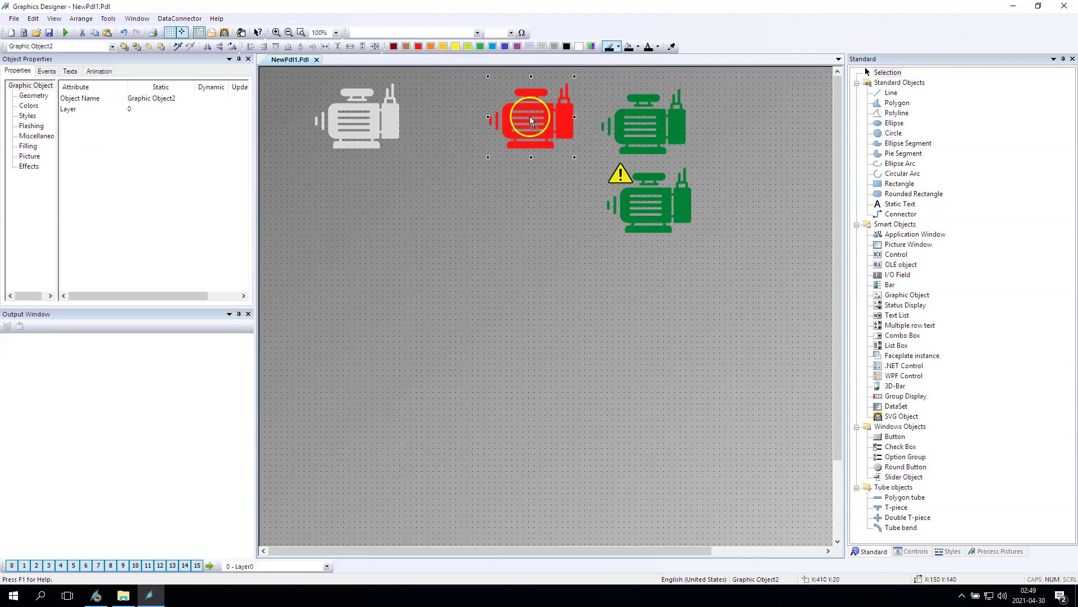
drag(538, 126, 460, 132)
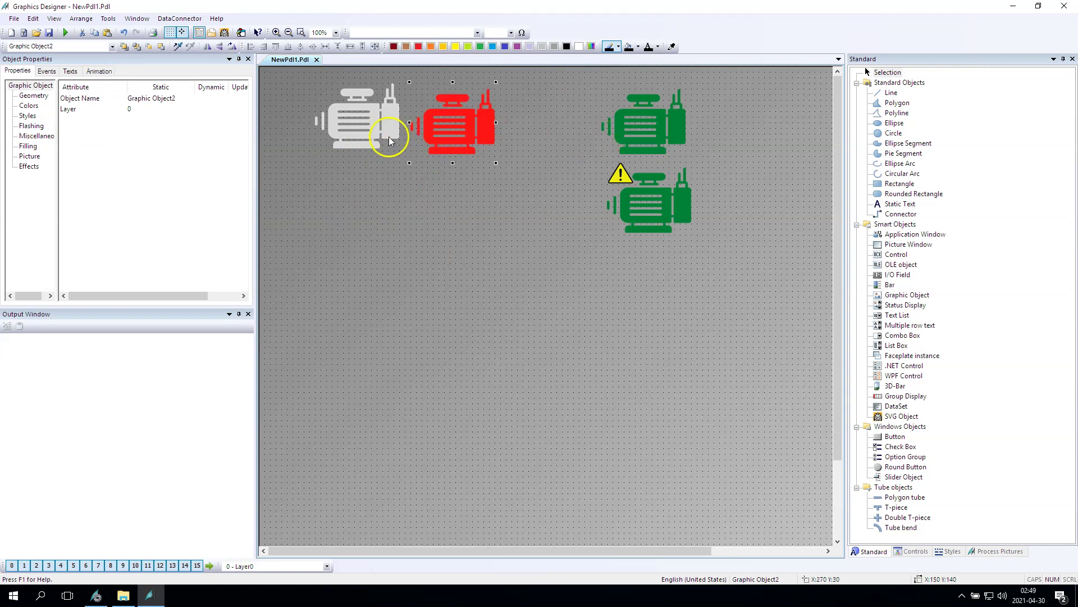
shift+click(443, 118)
shift+click(646, 118)
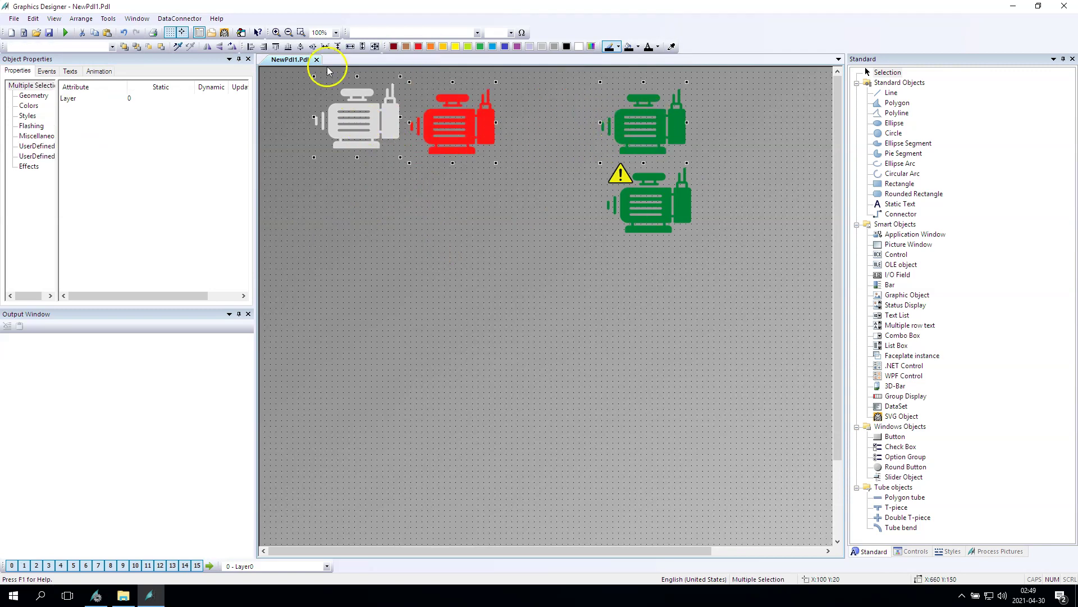
click(313, 47)
click(494, 216)
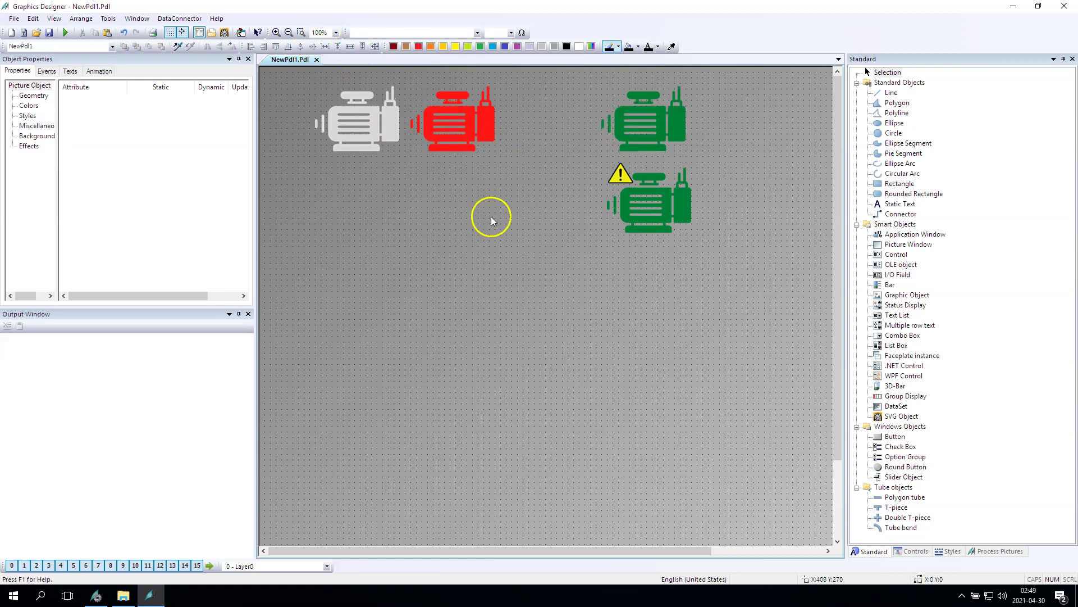
Move the green and warning motors into the row and save the picture
click(628, 114)
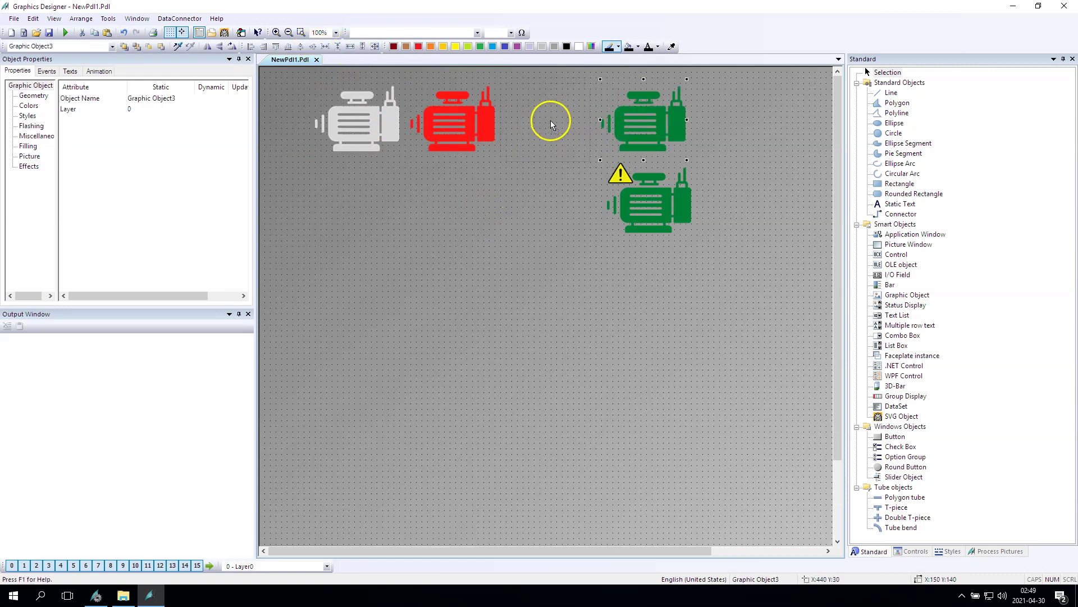
drag(551, 124, 551, 126)
click(510, 217)
click(631, 193)
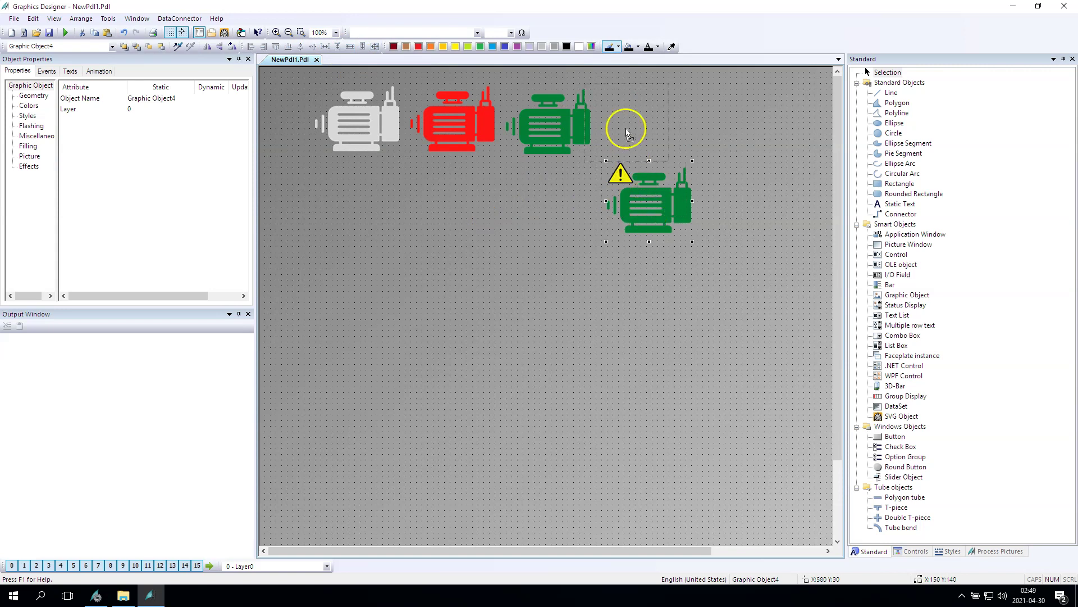
drag(646, 126, 638, 128)
click(598, 249)
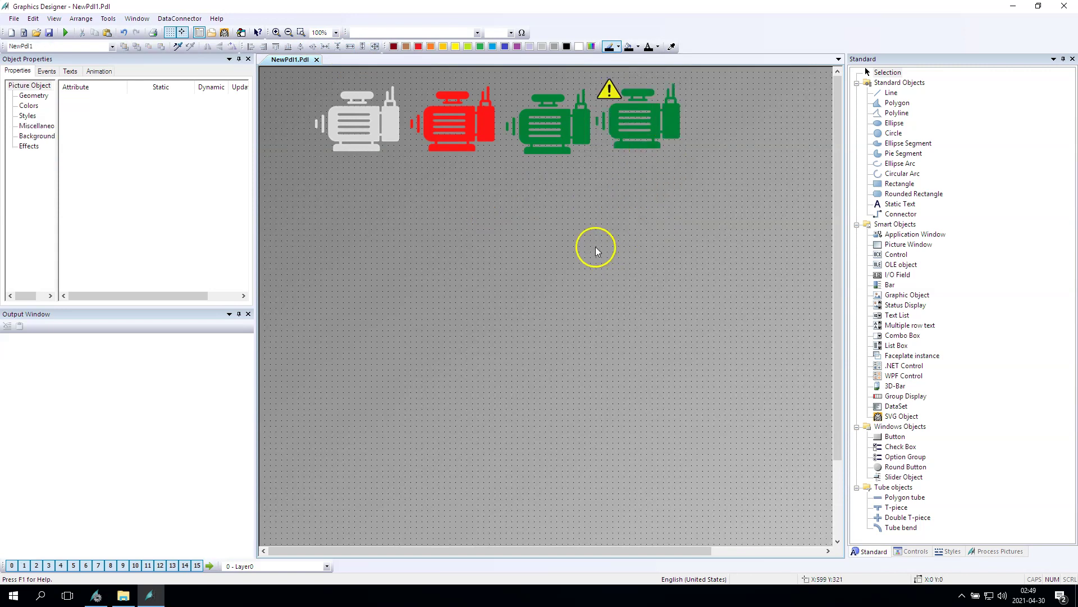
key(ctrl+s)
Align all four motors and space them evenly horizontally, then check the red and green motors
key(ctrl+a)
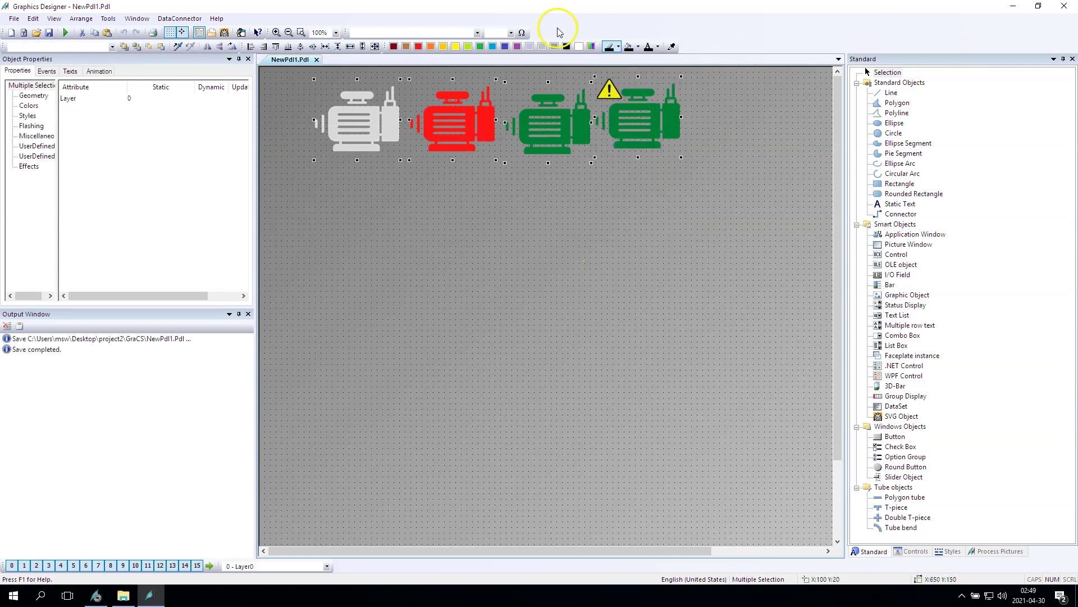
click(313, 46)
click(325, 47)
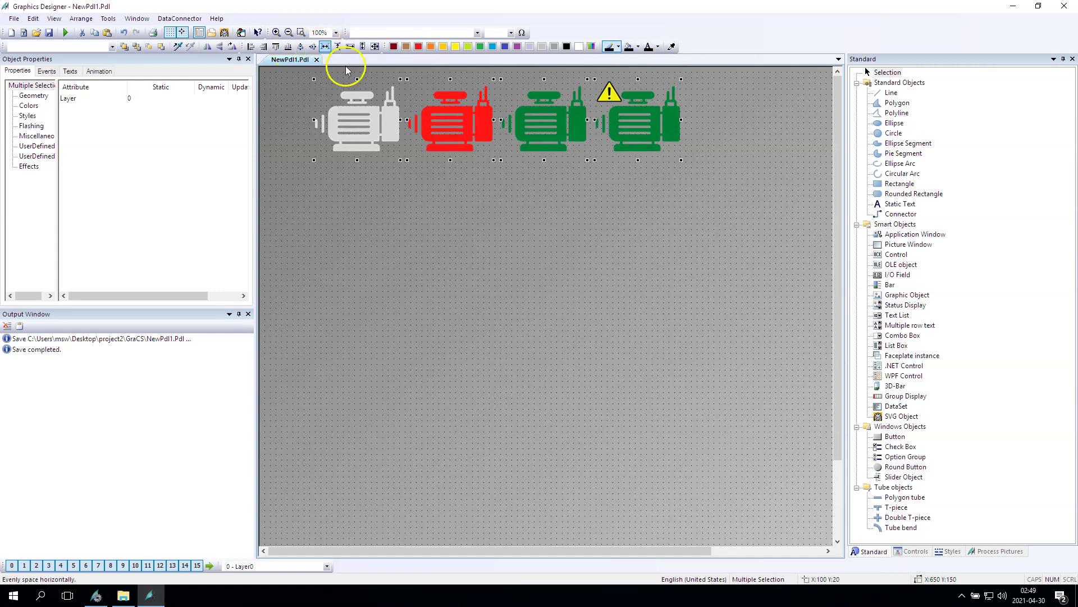
click(448, 214)
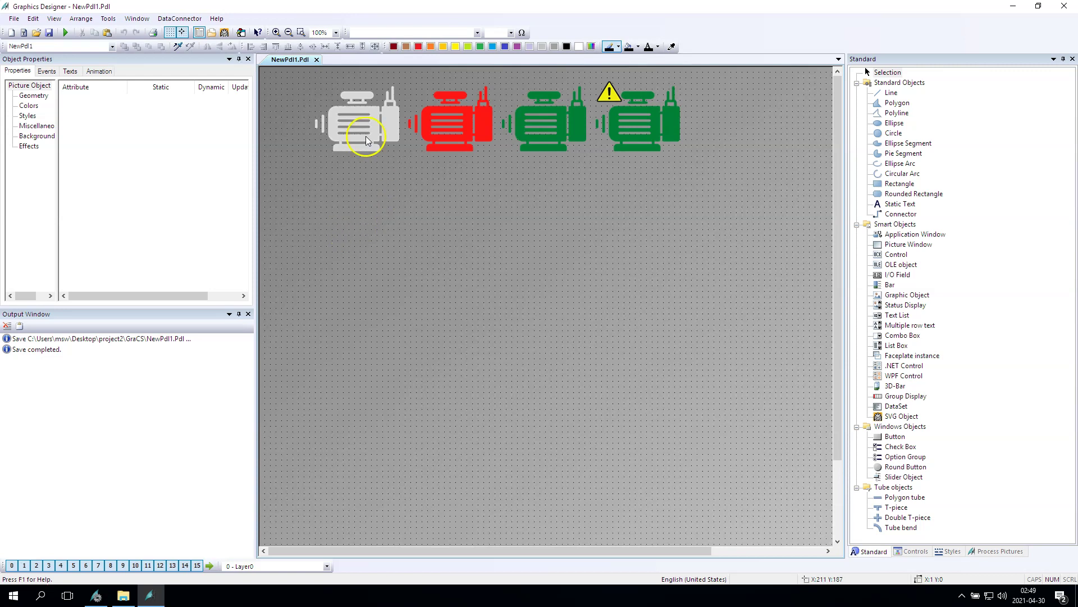
click(444, 129)
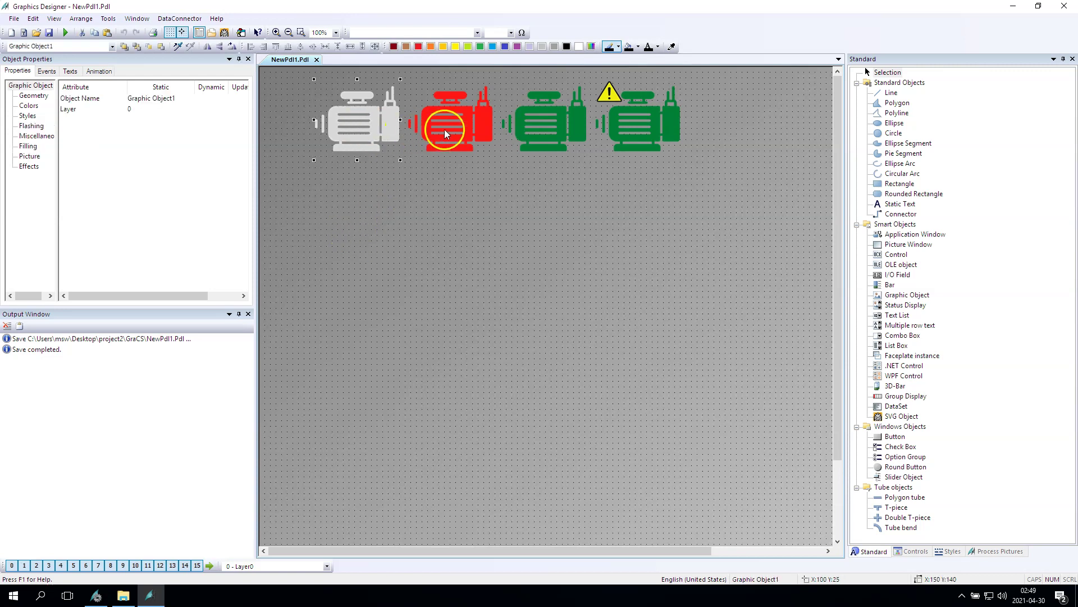
click(556, 119)
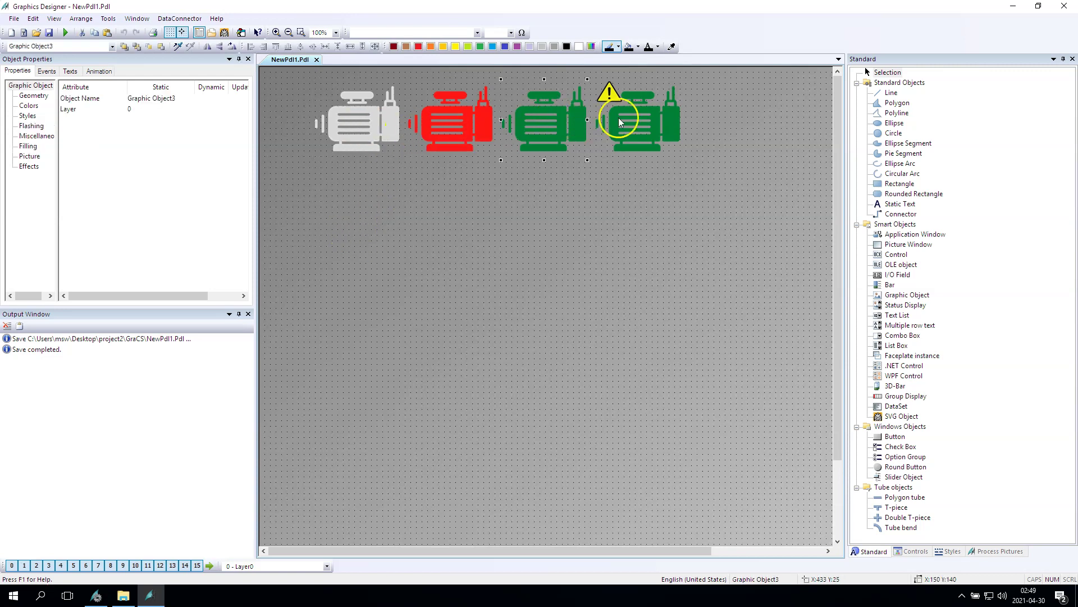
In Tag Management, add internal tag group Test with the Unsigned 32-bit tag STATUS_DRIVE
click(96, 595)
double_click(47, 69)
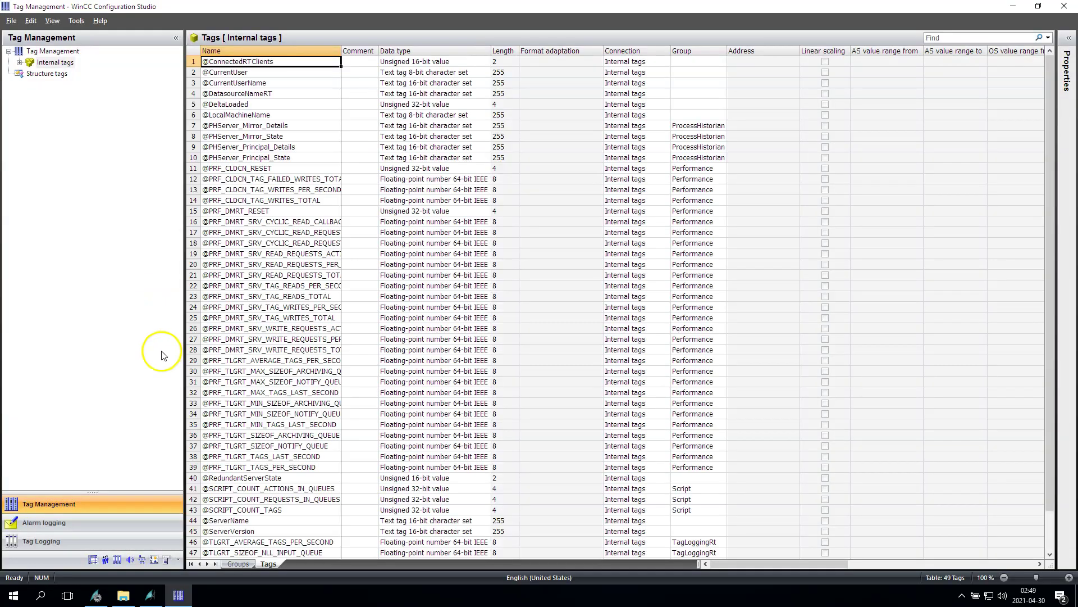
click(19, 62)
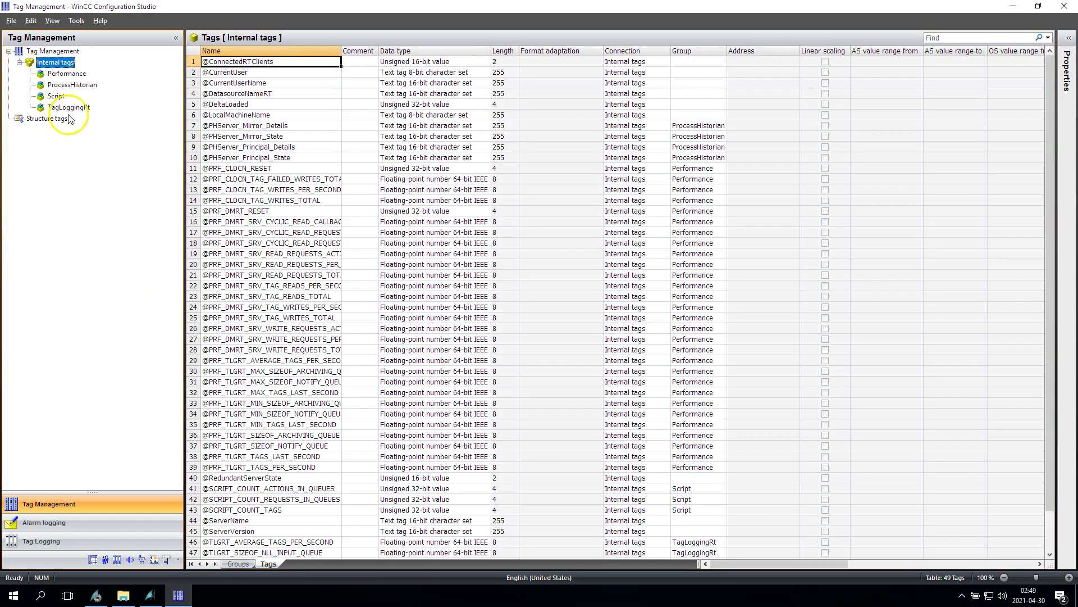
right_click(56, 62)
click(92, 67)
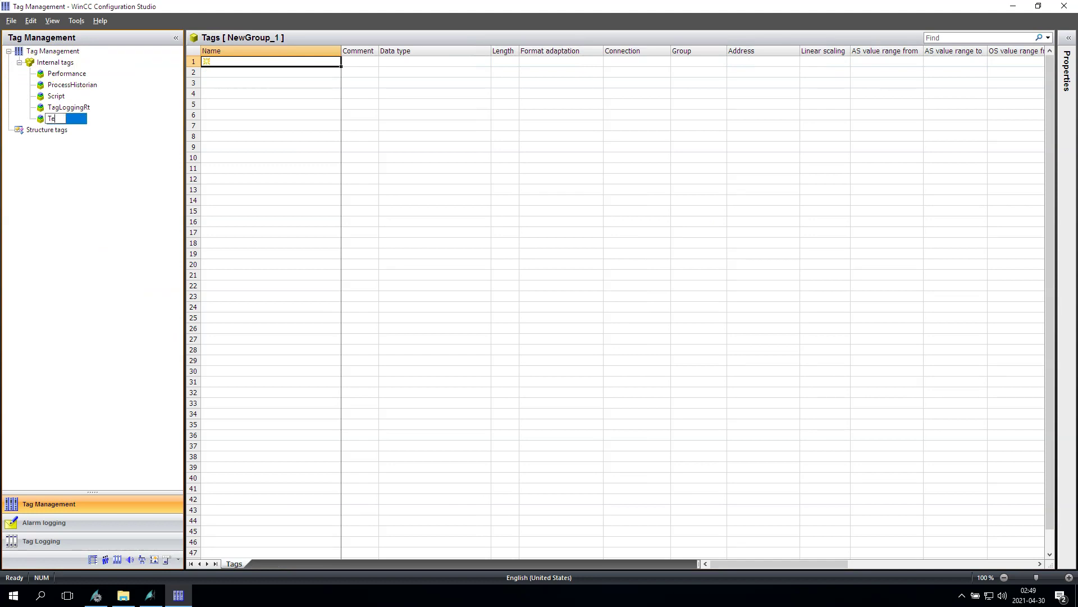
key(Return)
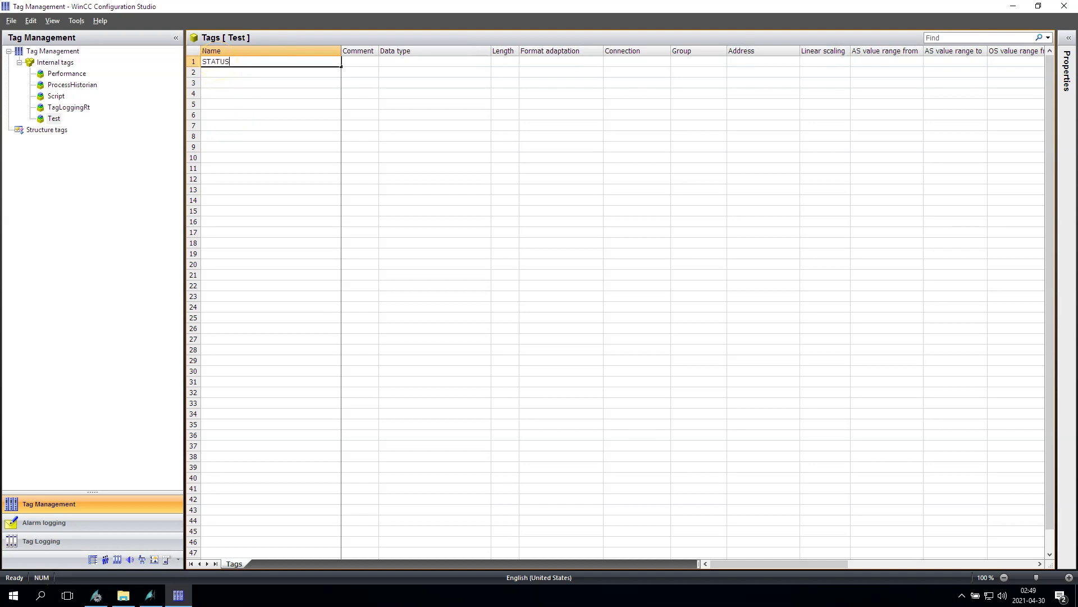
key(Return)
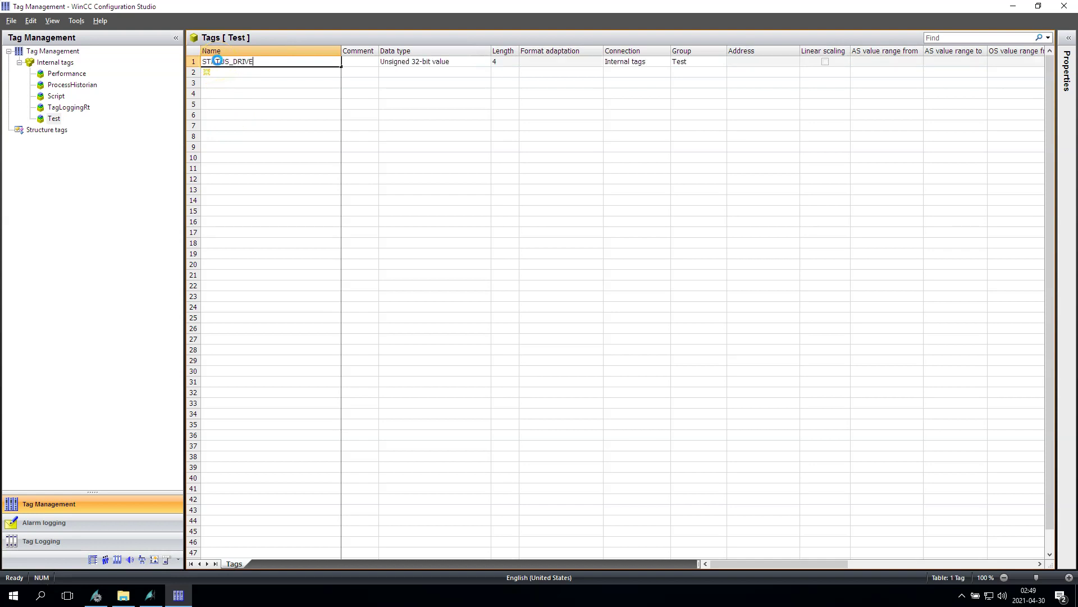
click(441, 61)
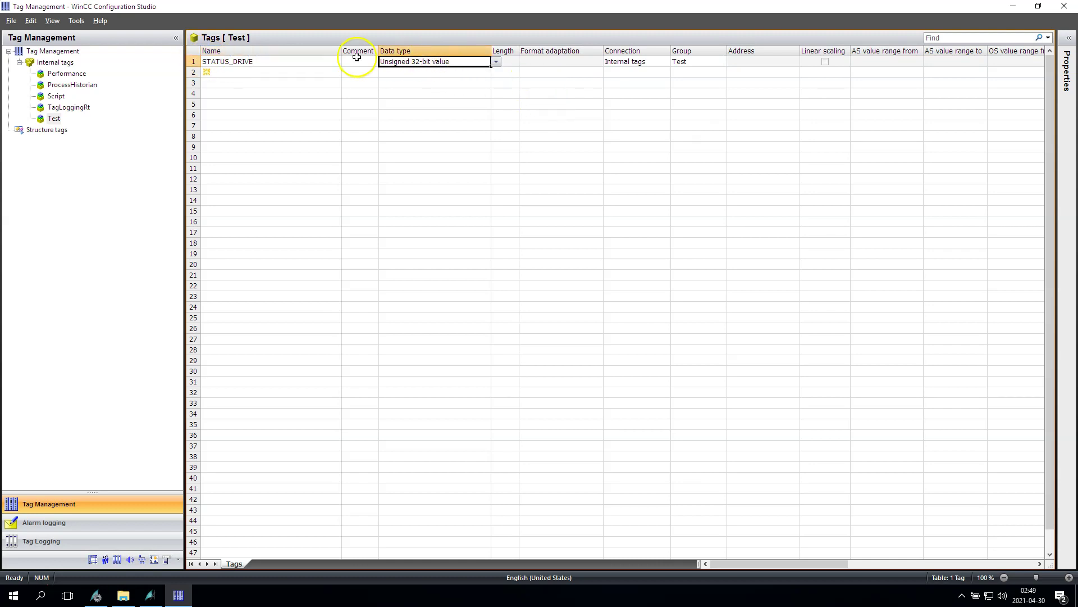
Review each motor's Display property, setting the red motor hidden by default
click(150, 593)
click(37, 136)
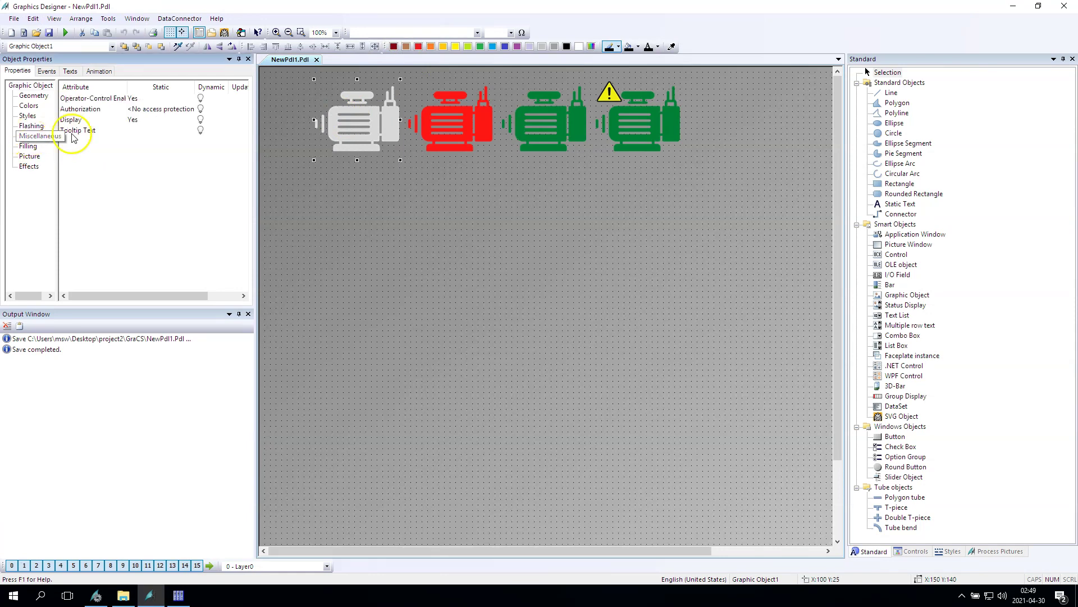
click(144, 123)
click(430, 125)
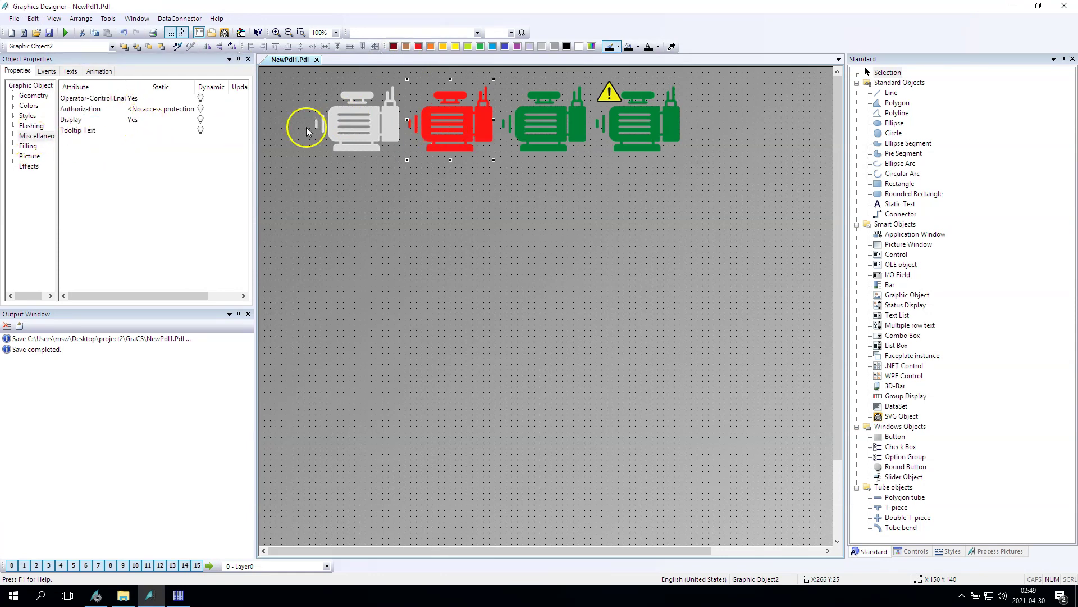
double_click(145, 124)
click(542, 112)
click(141, 124)
click(656, 125)
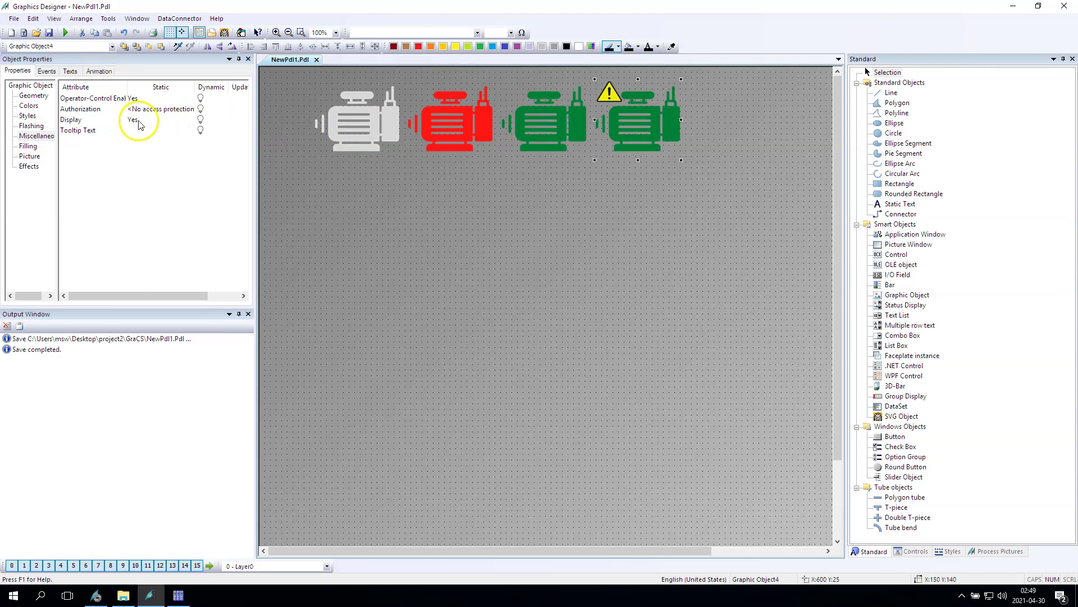
click(137, 120)
Make the grey motor's Display a Boolean dynamic expression 'STATUS_DRIVE' == 0
click(375, 122)
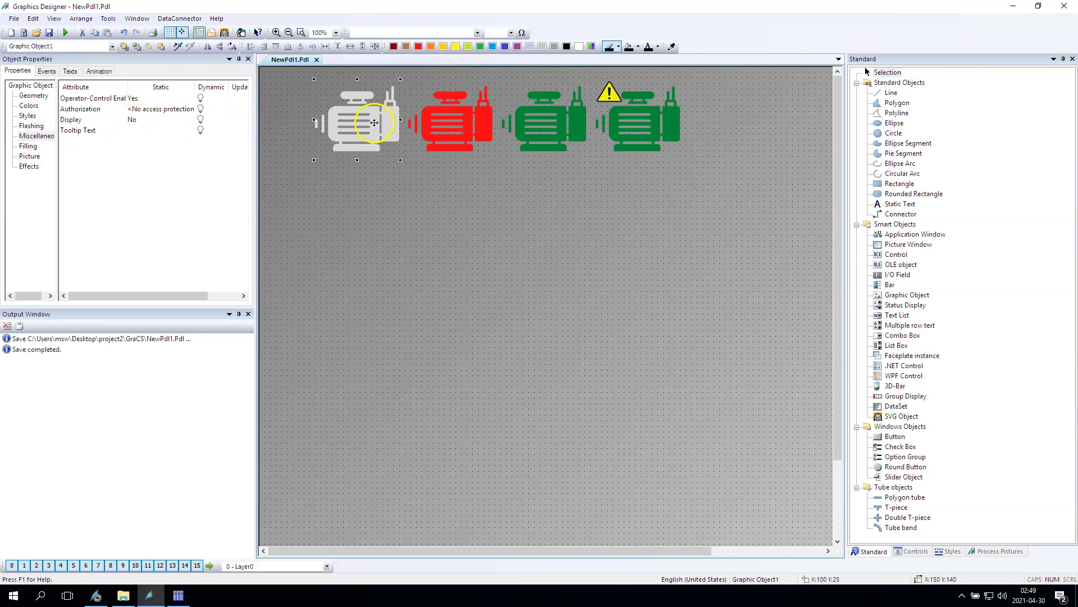
click(76, 121)
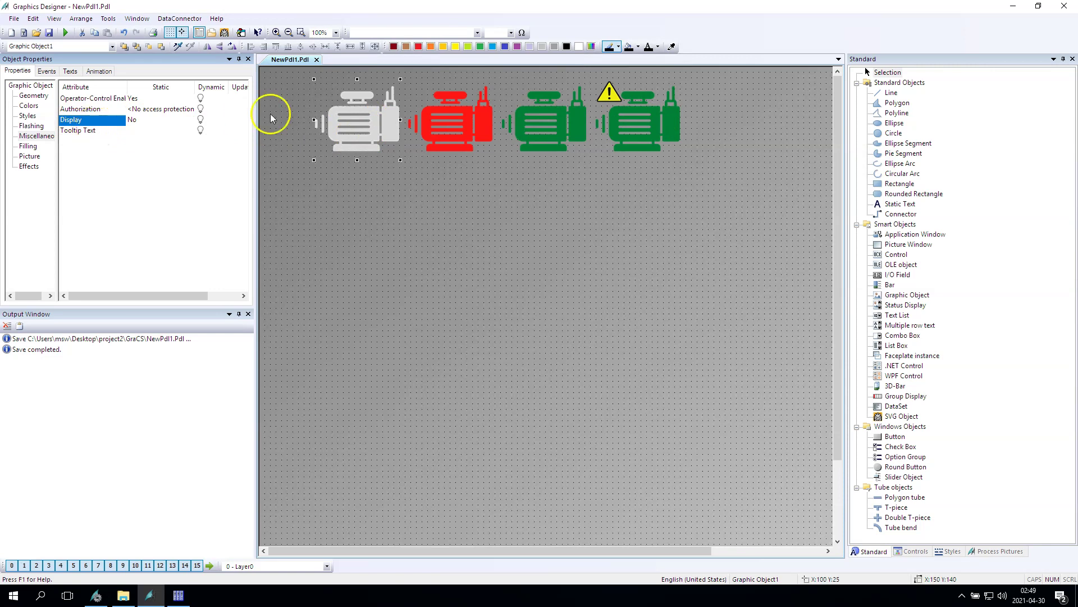
drag(193, 84, 147, 84)
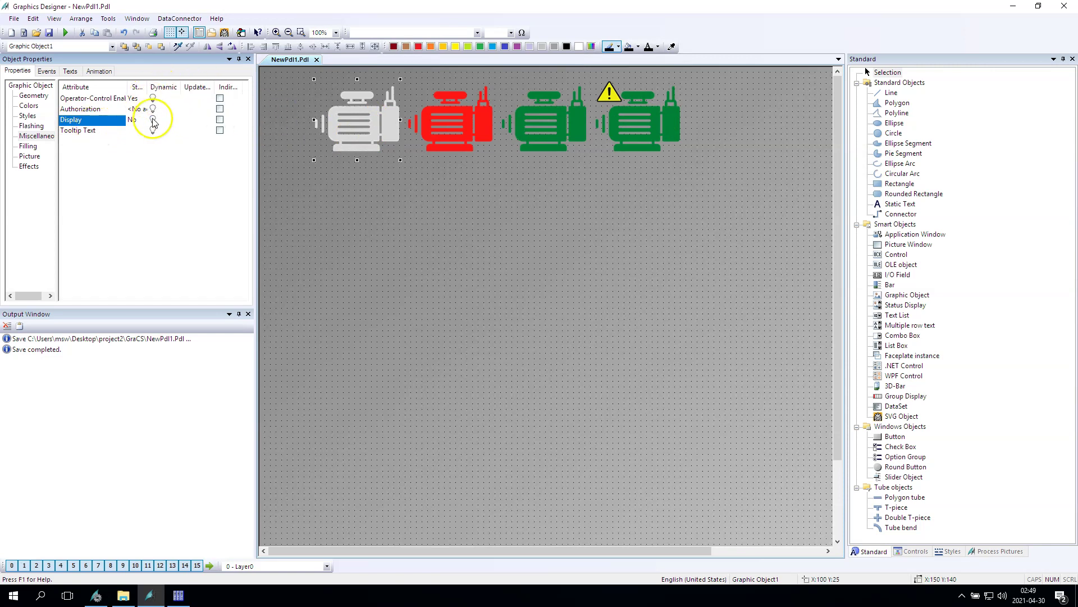
right_click(152, 119)
click(180, 109)
click(700, 110)
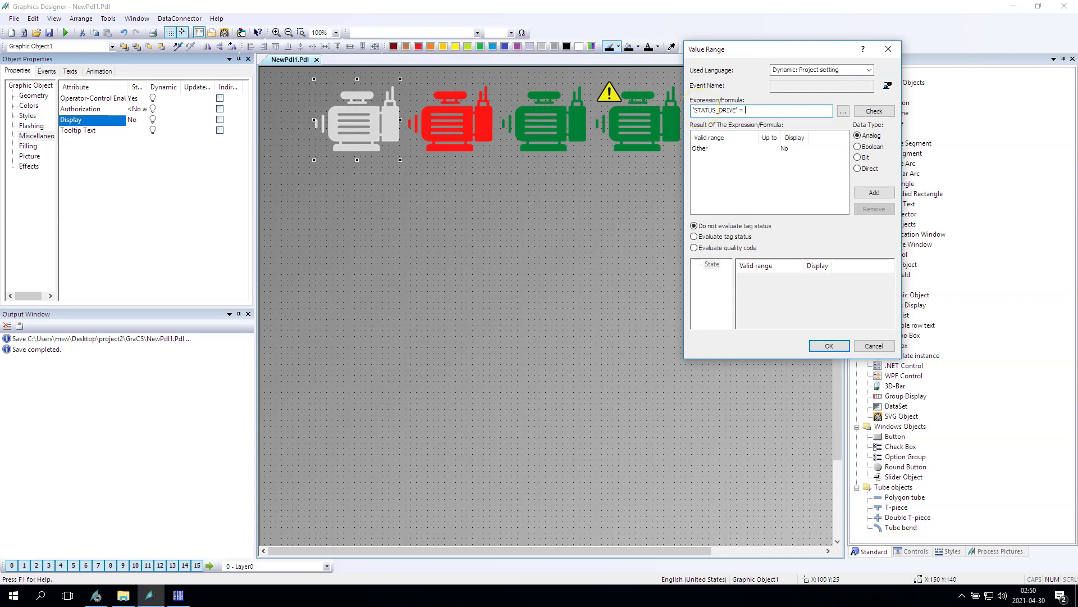
click(862, 148)
click(768, 150)
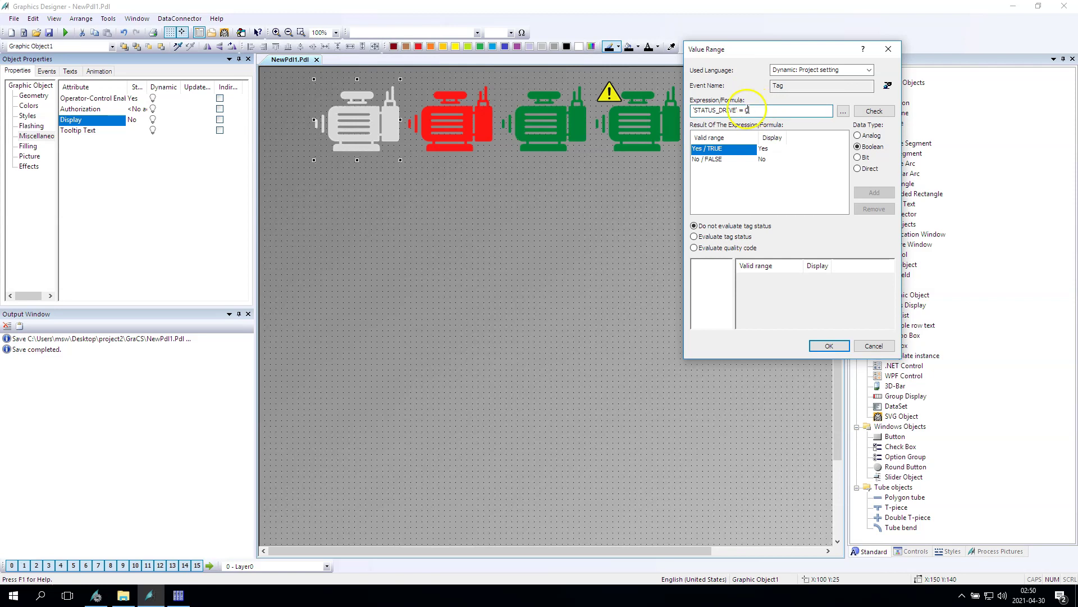
drag(749, 110, 638, 112)
click(828, 346)
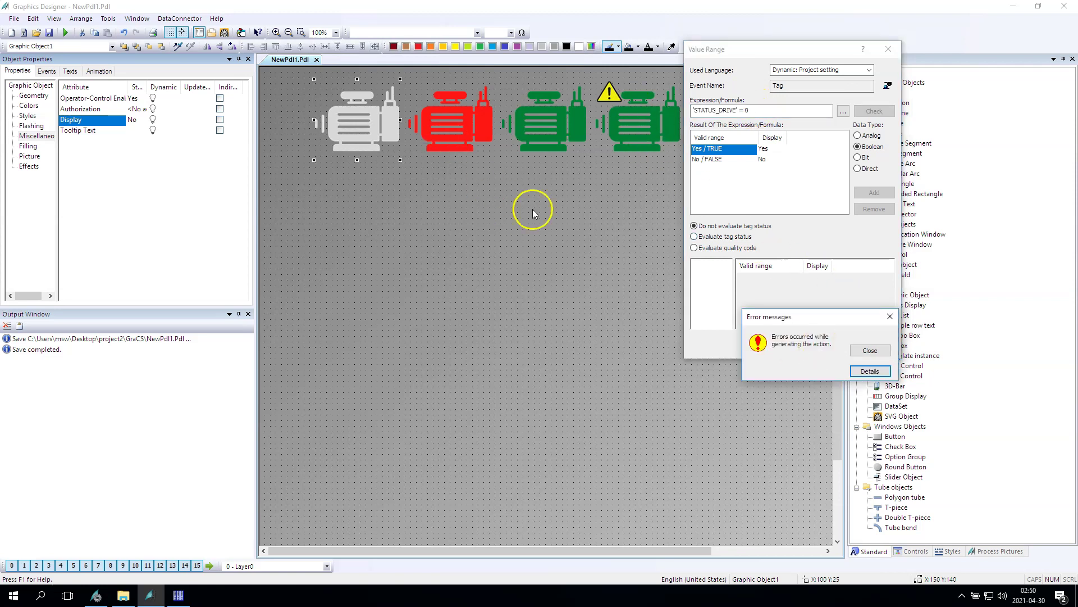
click(871, 350)
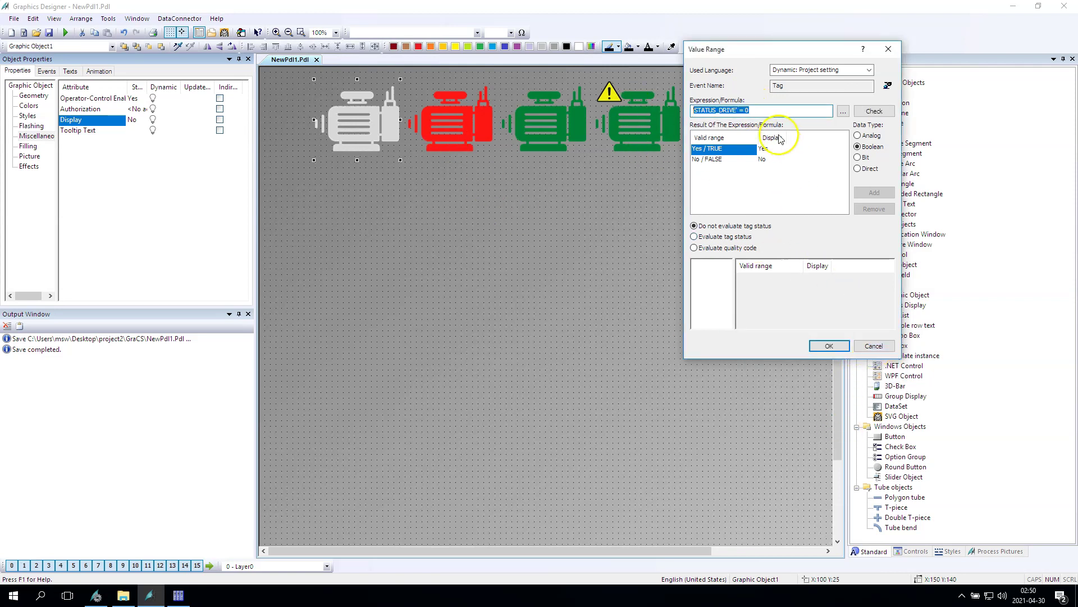
click(744, 111)
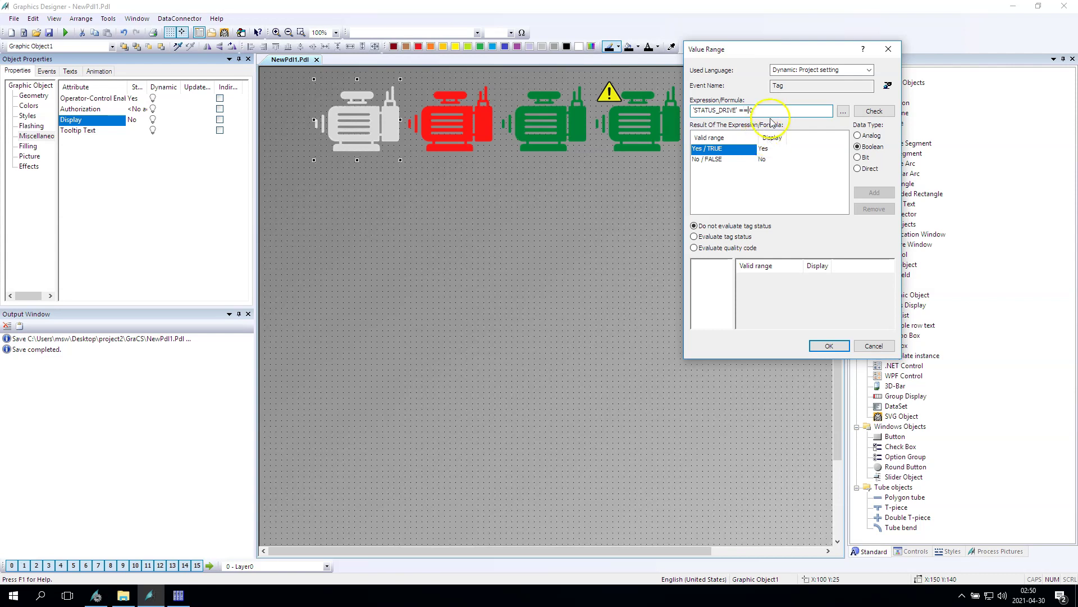
click(823, 347)
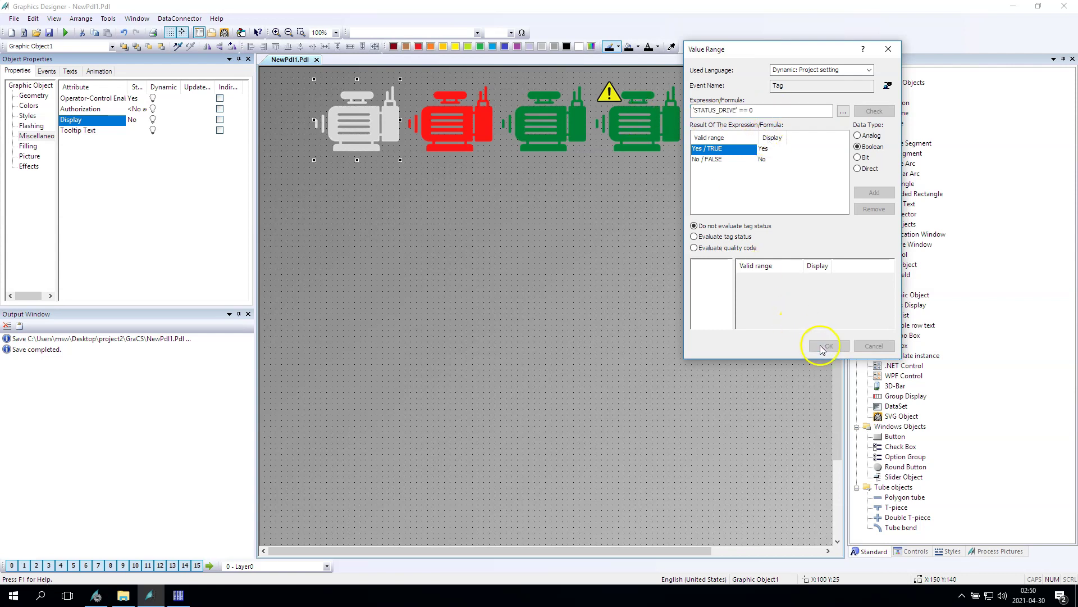
Give the red motor's Display a Boolean Dynamic Dialog visibility expression on STATUS_DRIVE
click(417, 120)
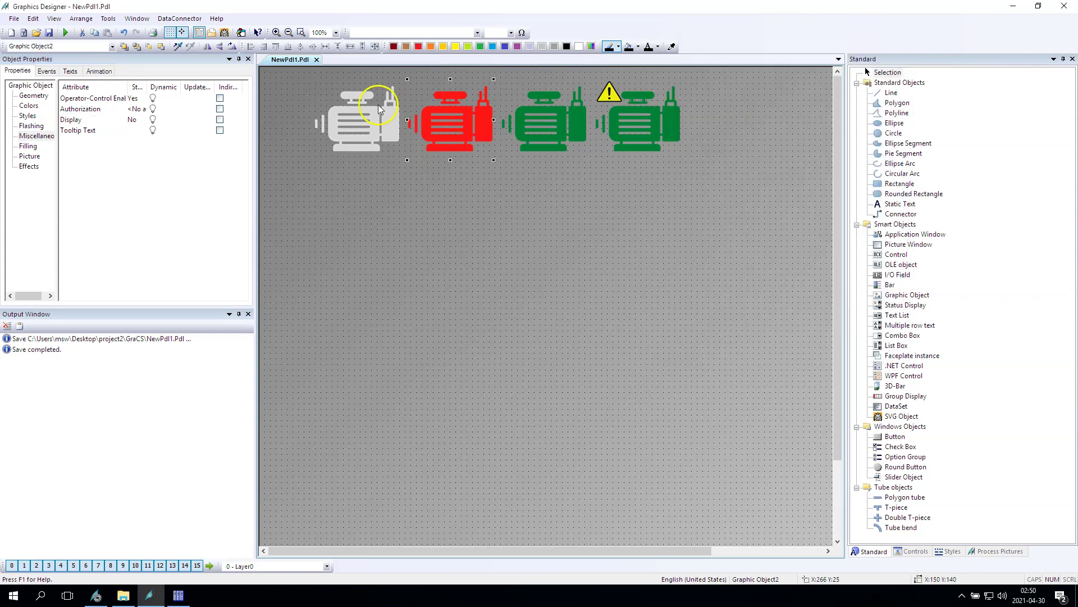
right_click(154, 121)
click(185, 133)
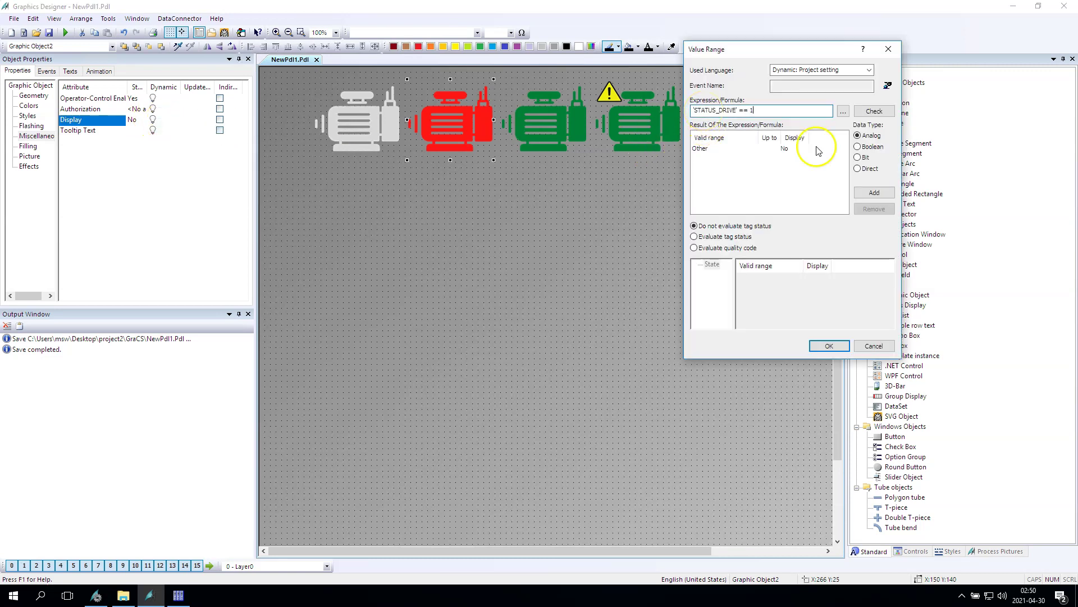
click(858, 146)
click(753, 149)
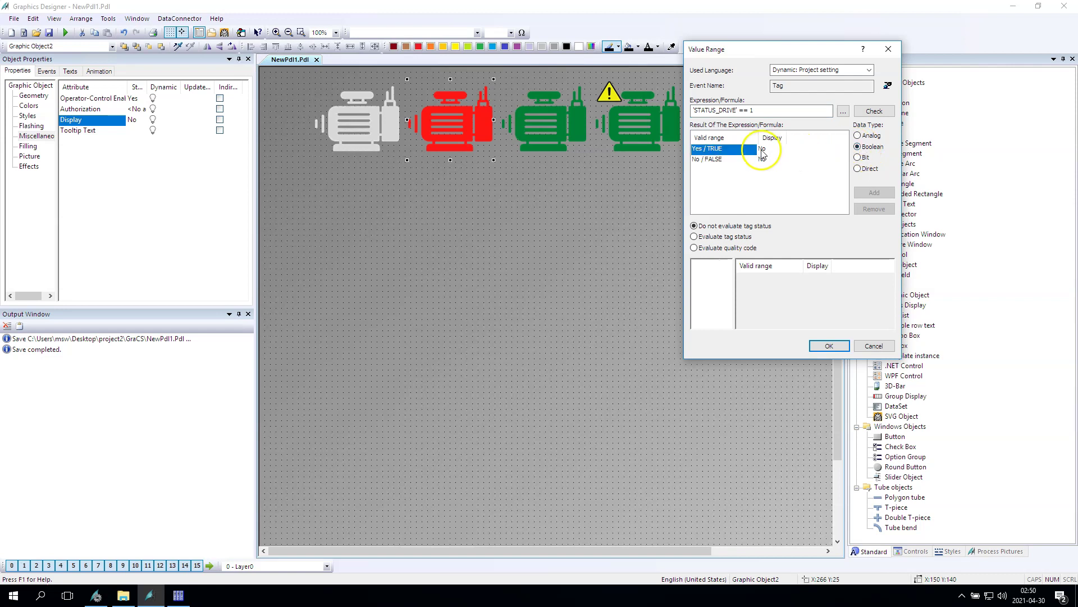
click(835, 346)
Make the green motor visible only when 'STATUS_DRIVE' == 2
click(544, 121)
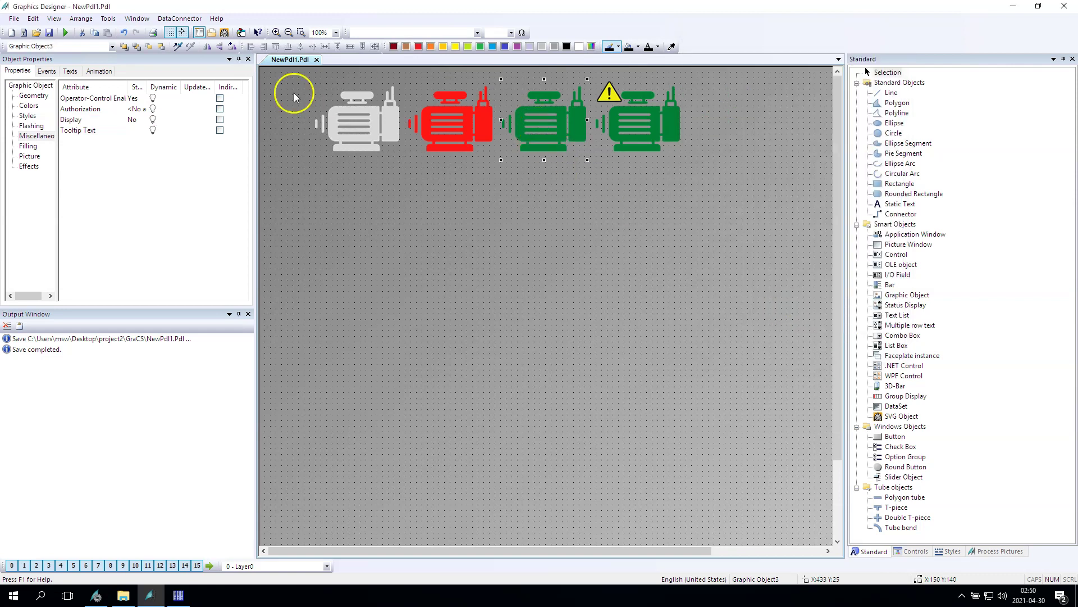
right_click(156, 124)
click(185, 128)
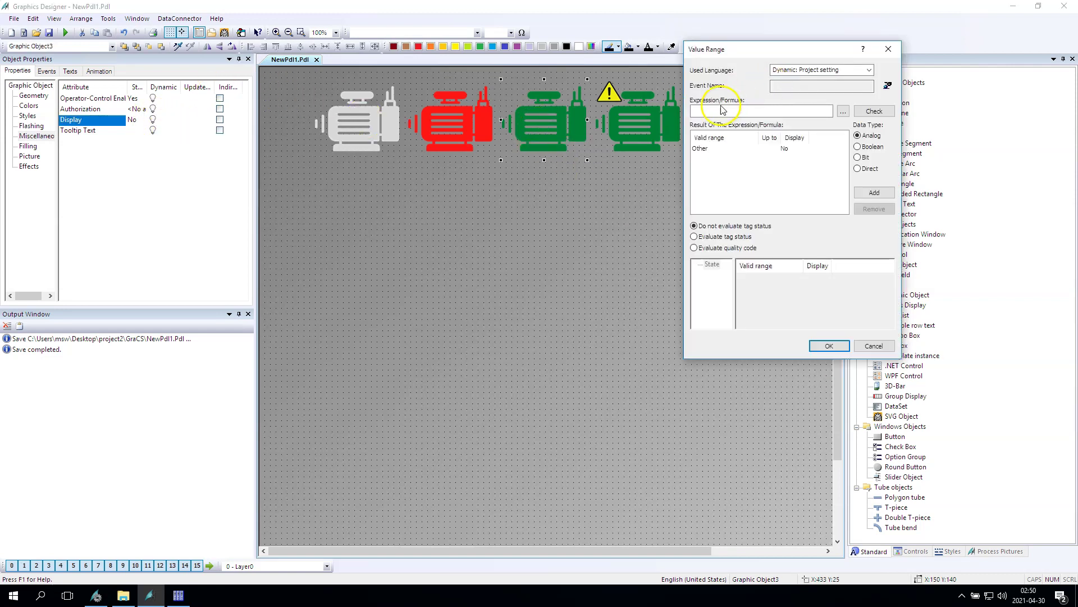
click(716, 111)
click(857, 157)
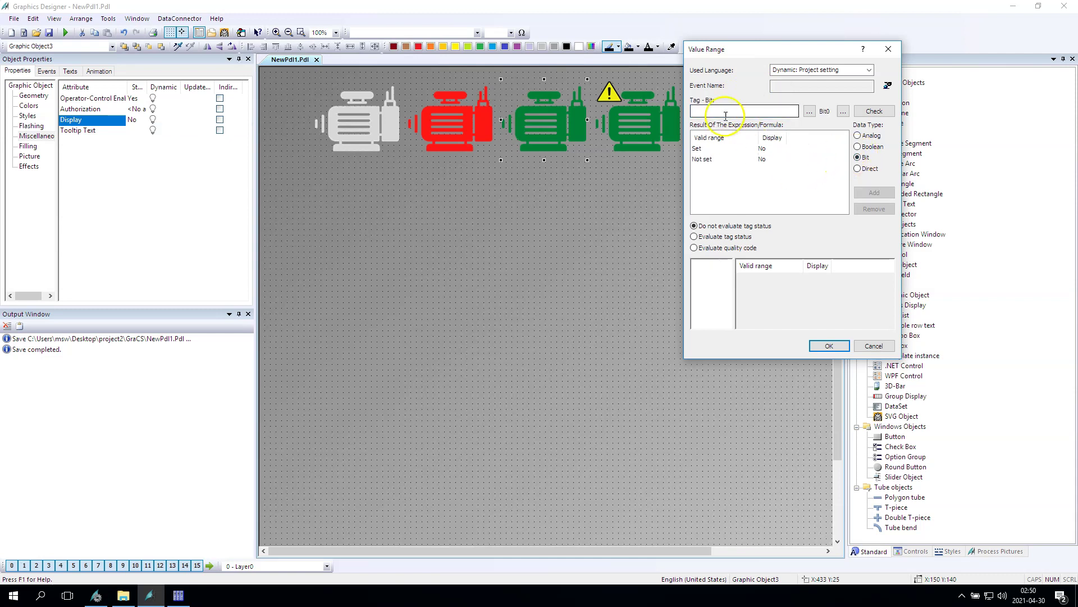
click(858, 146)
click(752, 112)
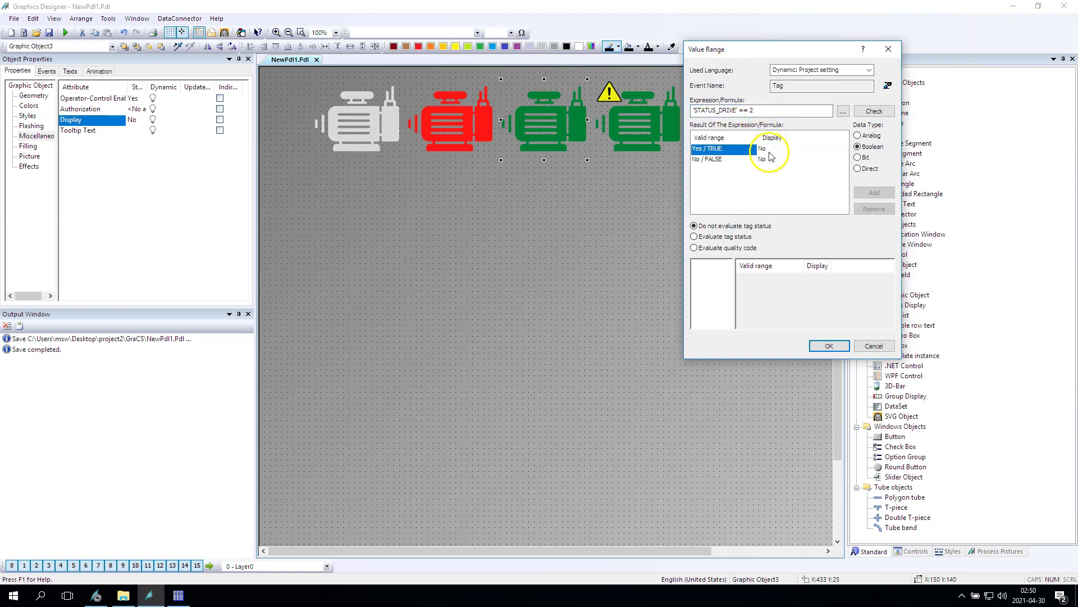
click(829, 345)
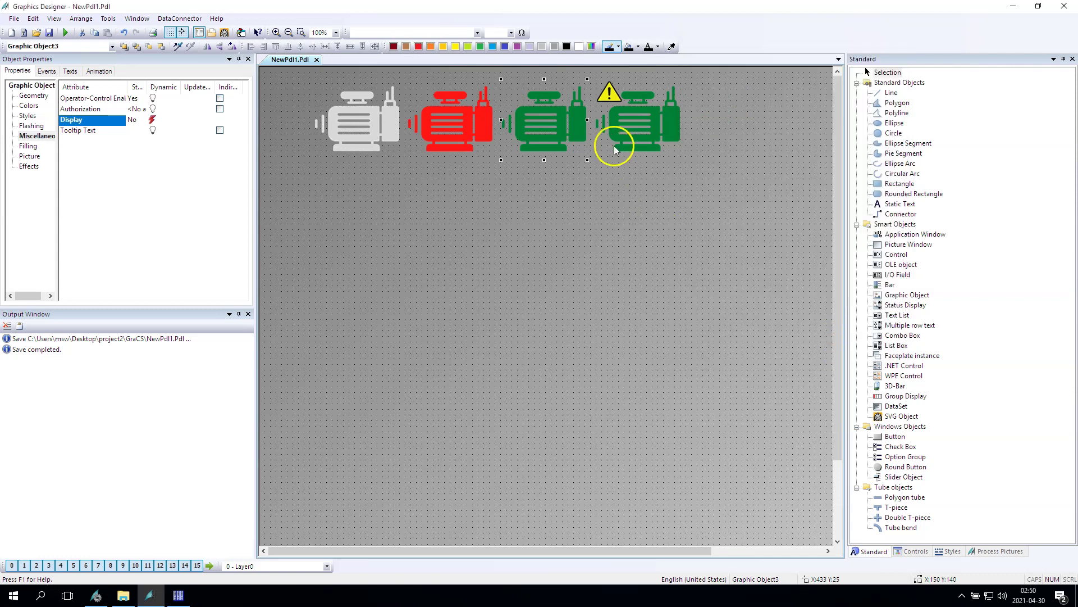
Make the warning motor visible only when 'STATUS_DRIVE' == 4
right_click(153, 119)
click(194, 123)
click(858, 147)
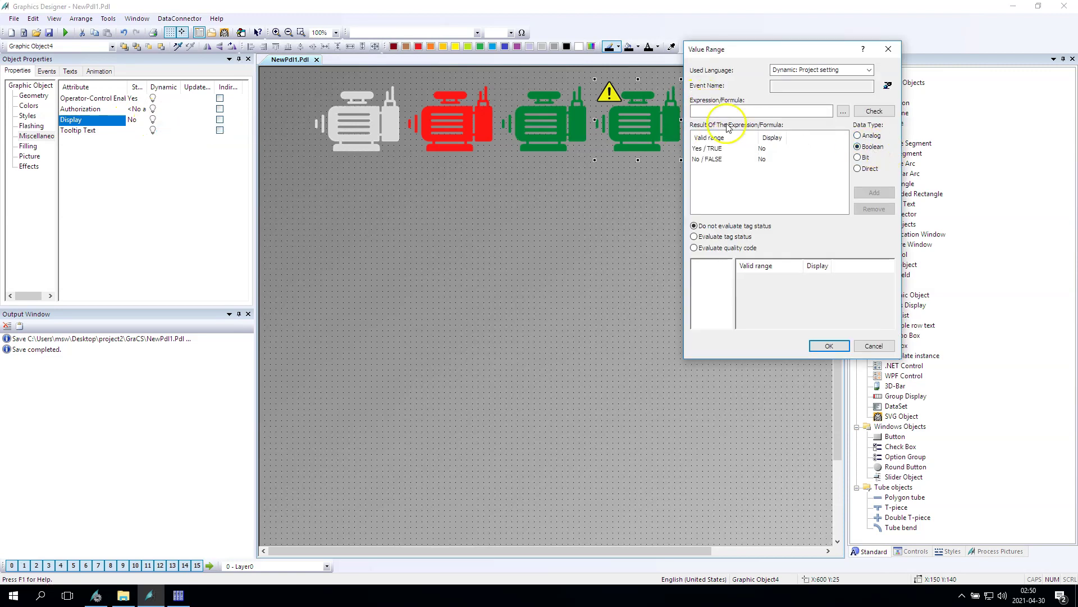
click(725, 110)
text('STATUS_DRIVE' == 0)
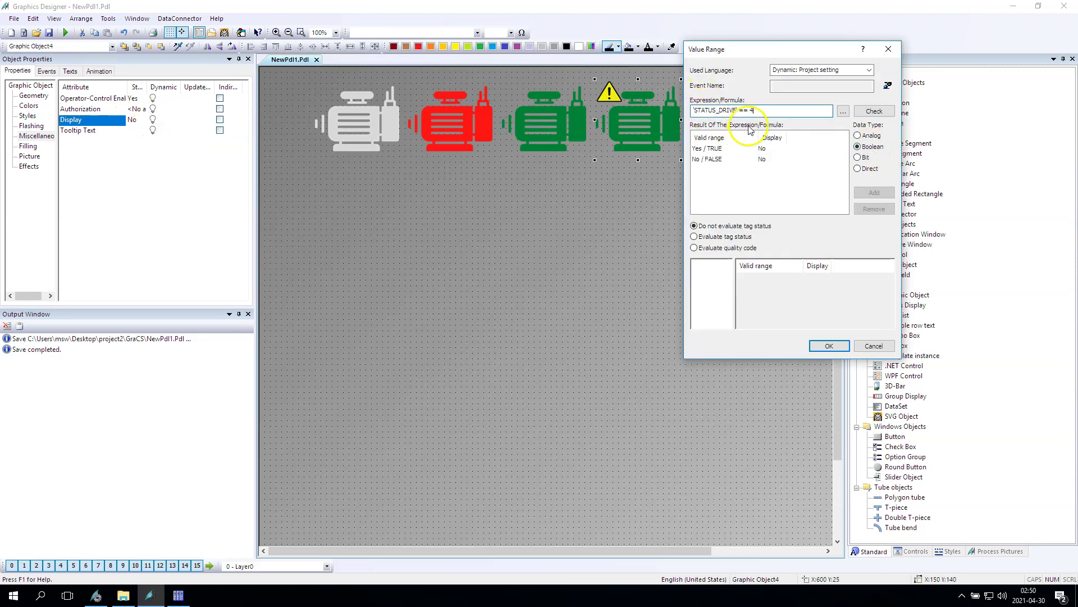
click(770, 149)
click(829, 345)
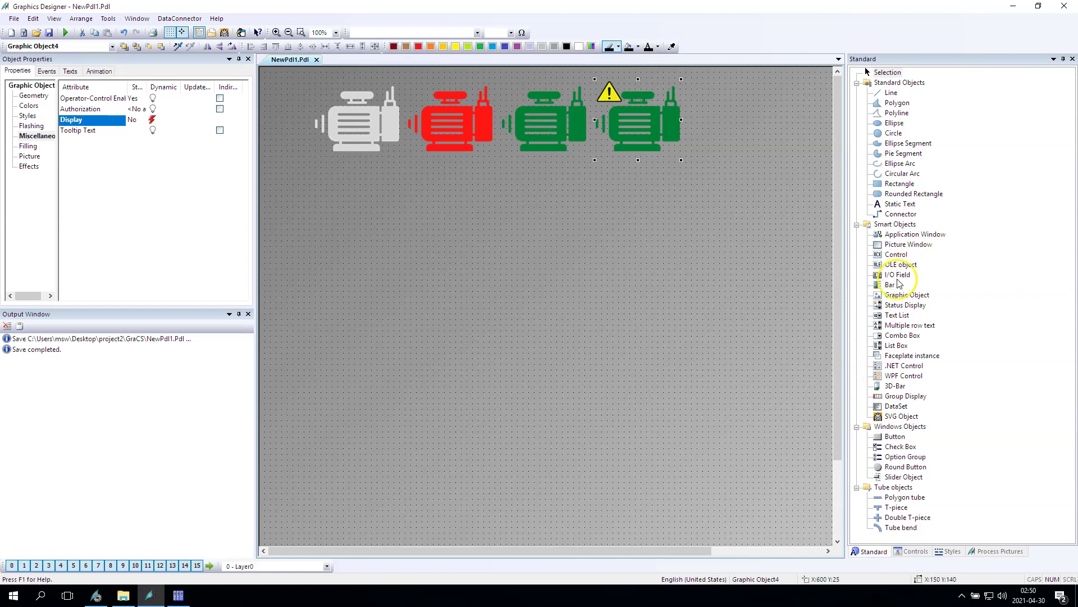
Draw an I/O Field right of the motors linked to the internal tag STATUS_DRIVE
click(897, 275)
drag(725, 110, 788, 141)
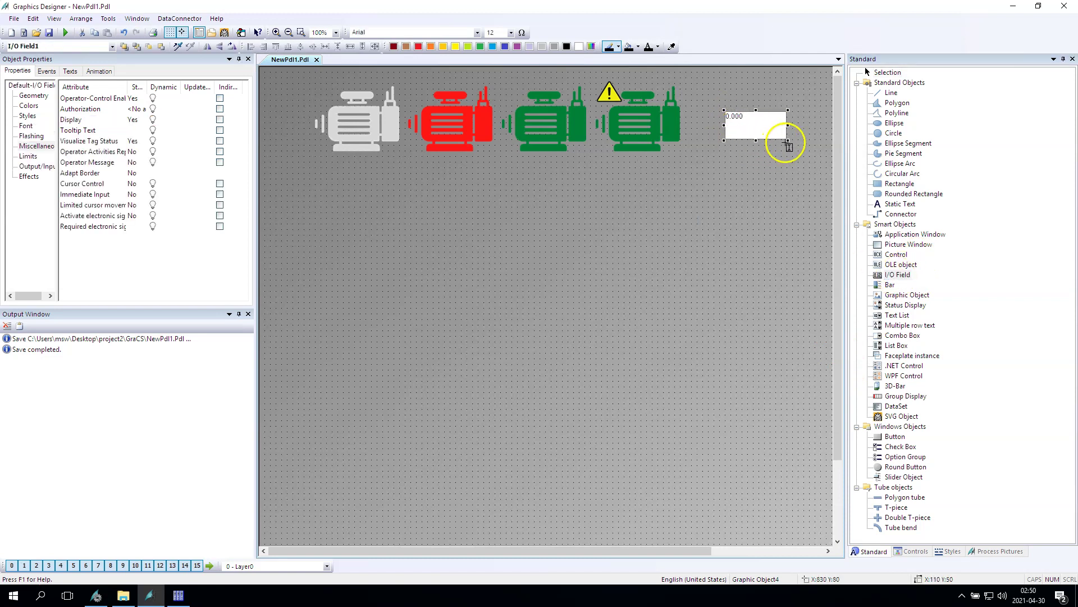
click(602, 76)
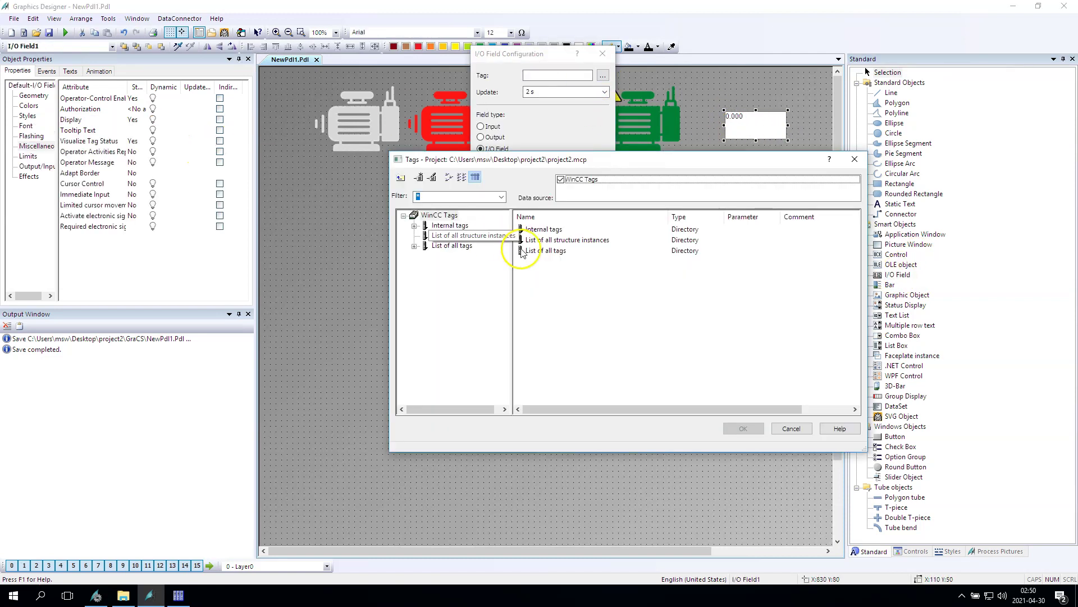
click(450, 225)
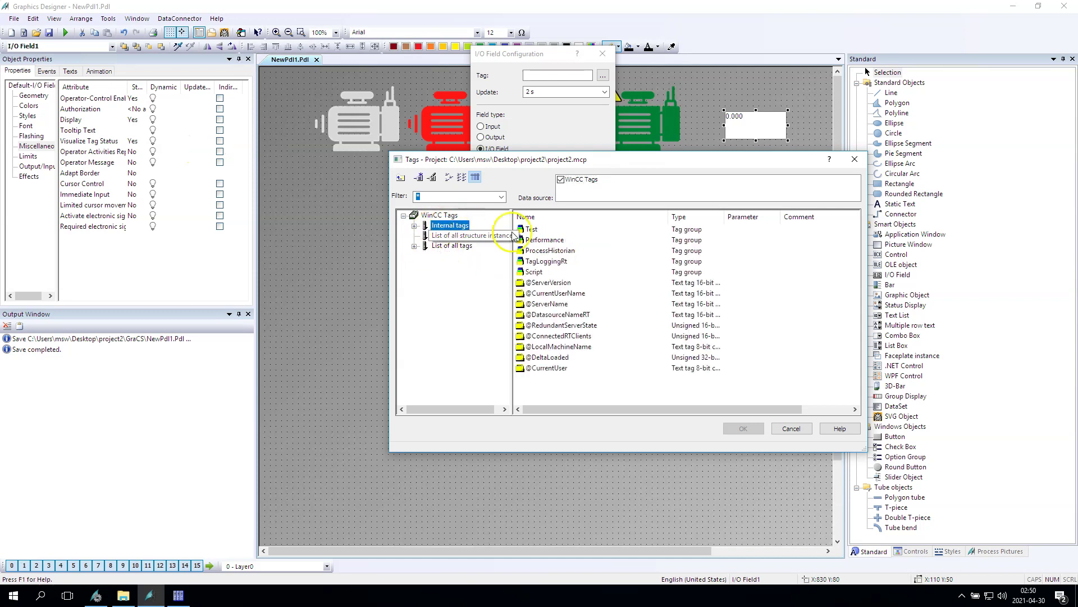
click(548, 230)
double_click(547, 230)
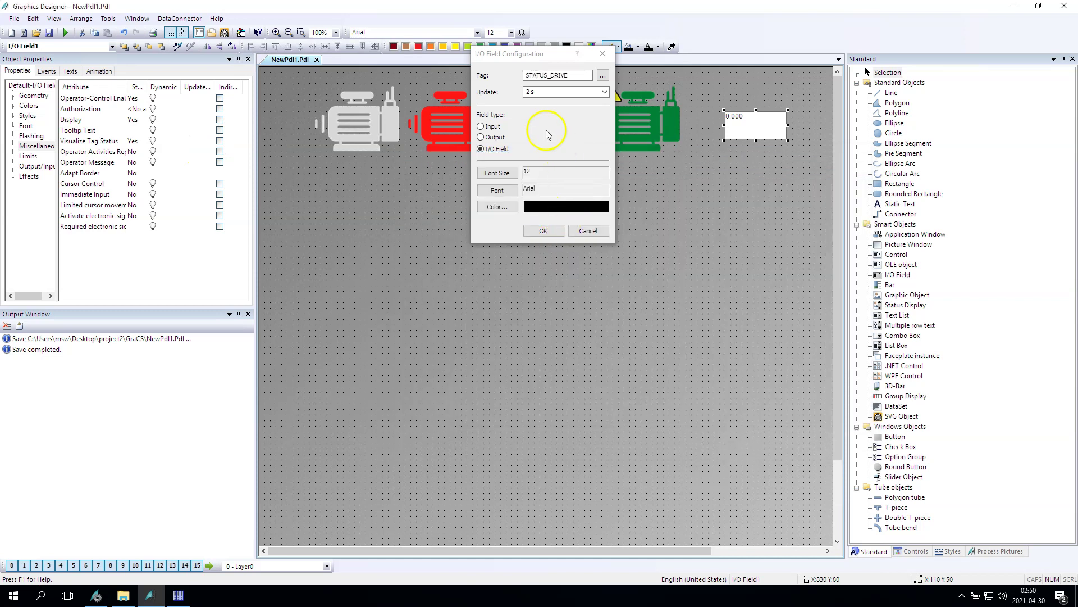
click(543, 231)
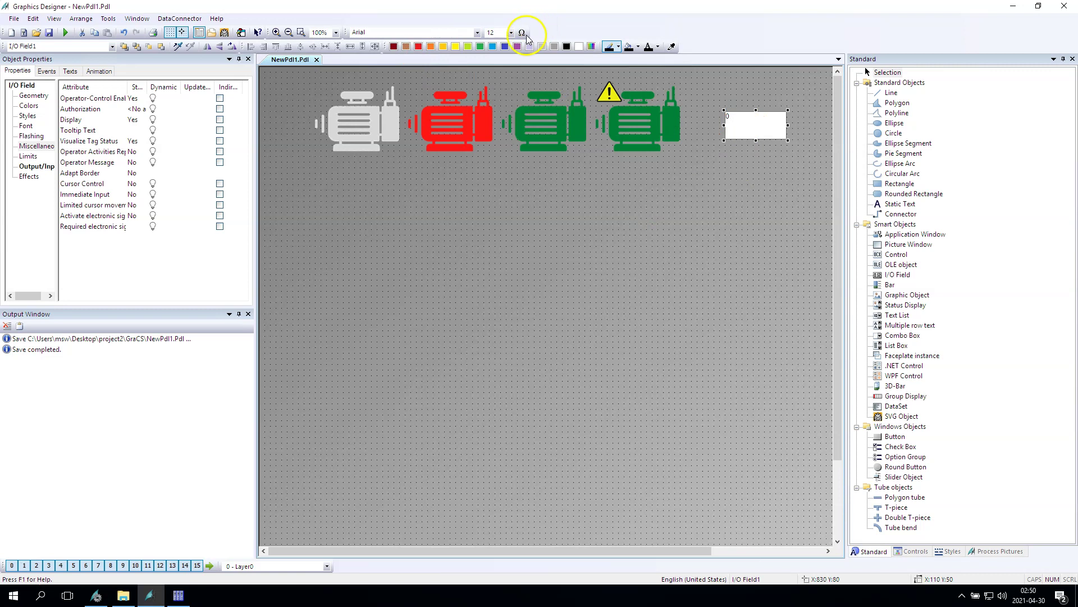
Set the I/O Field to font size 24 with X and Y alignment Center
click(511, 32)
click(494, 117)
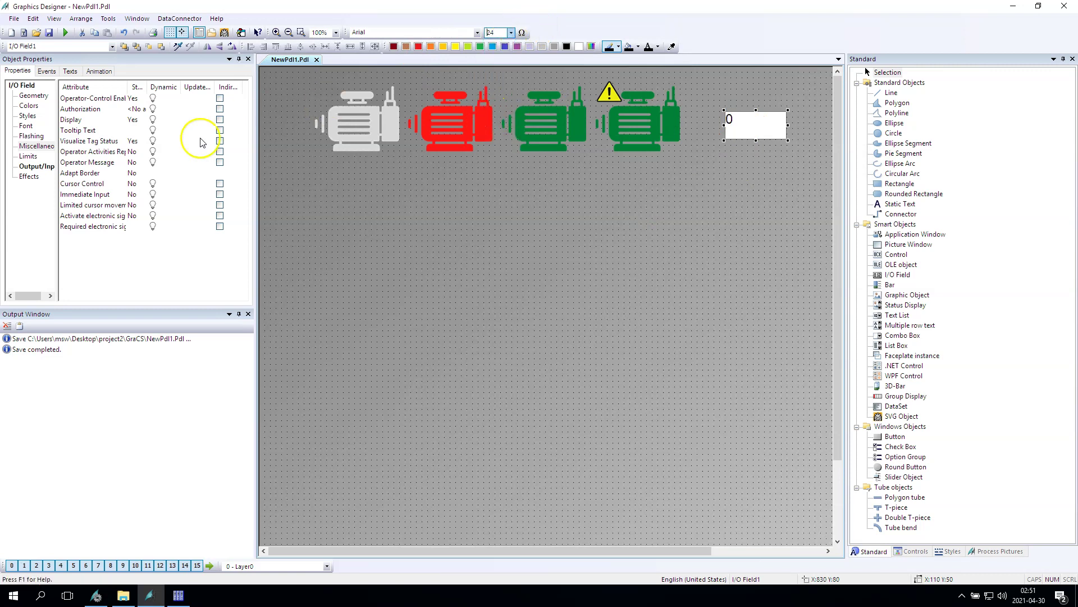
click(25, 126)
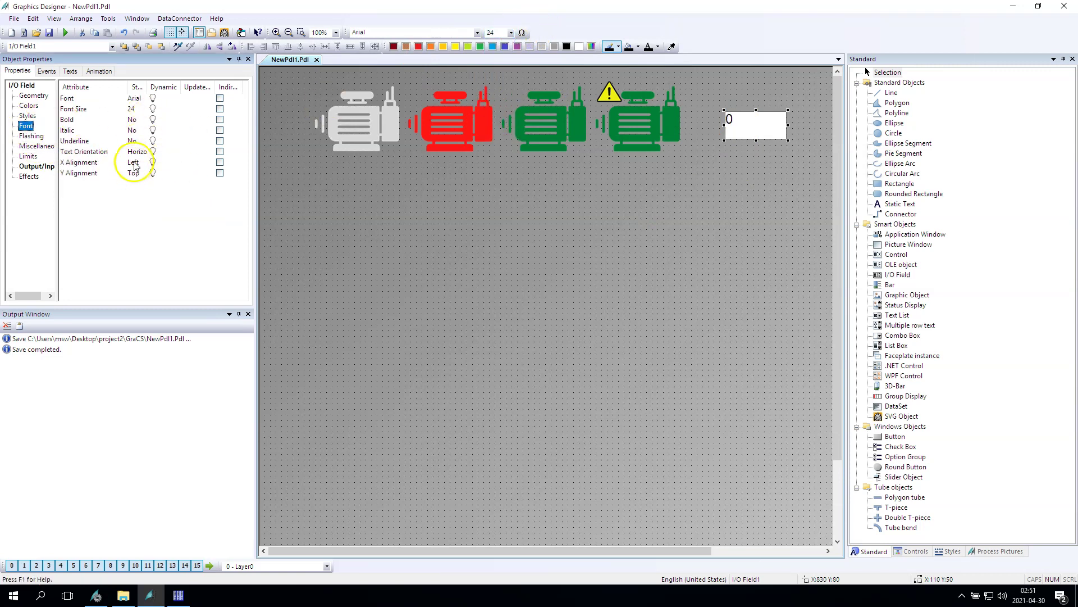
click(134, 163)
click(139, 183)
click(135, 173)
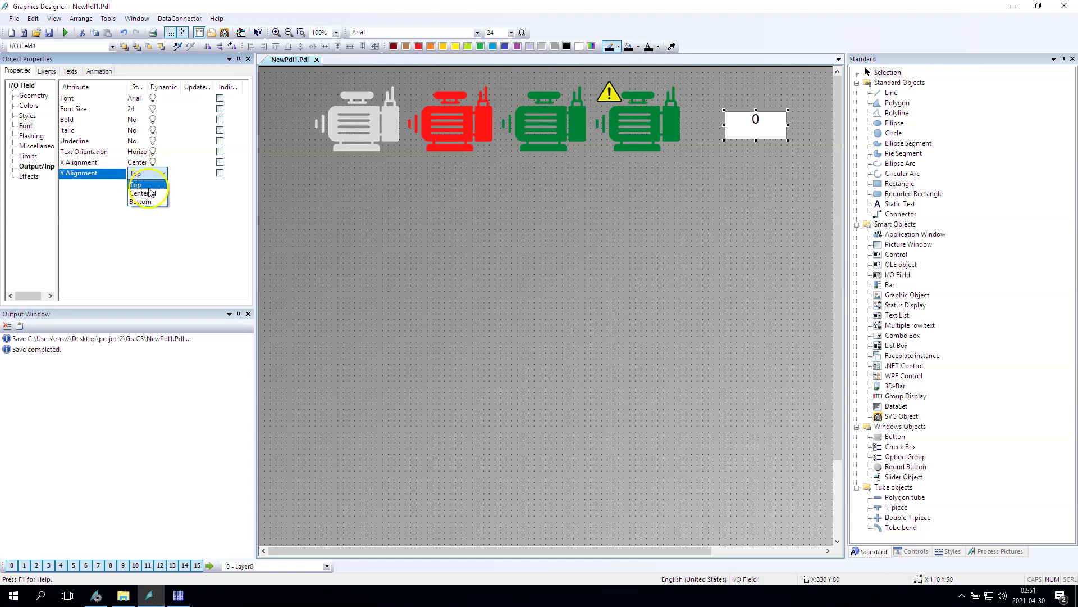
click(147, 193)
click(511, 33)
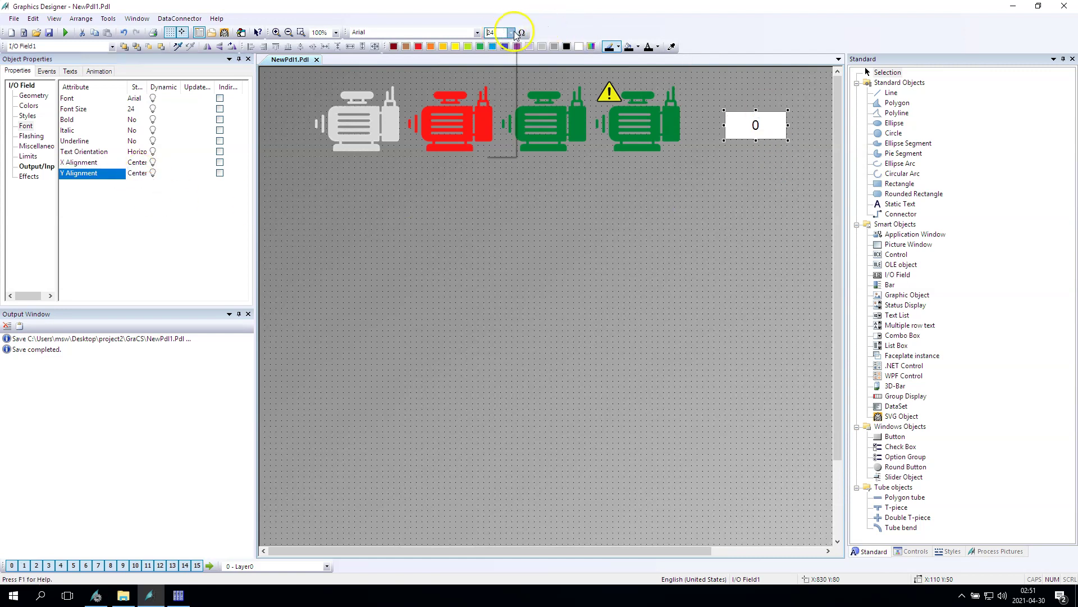
key(Escape)
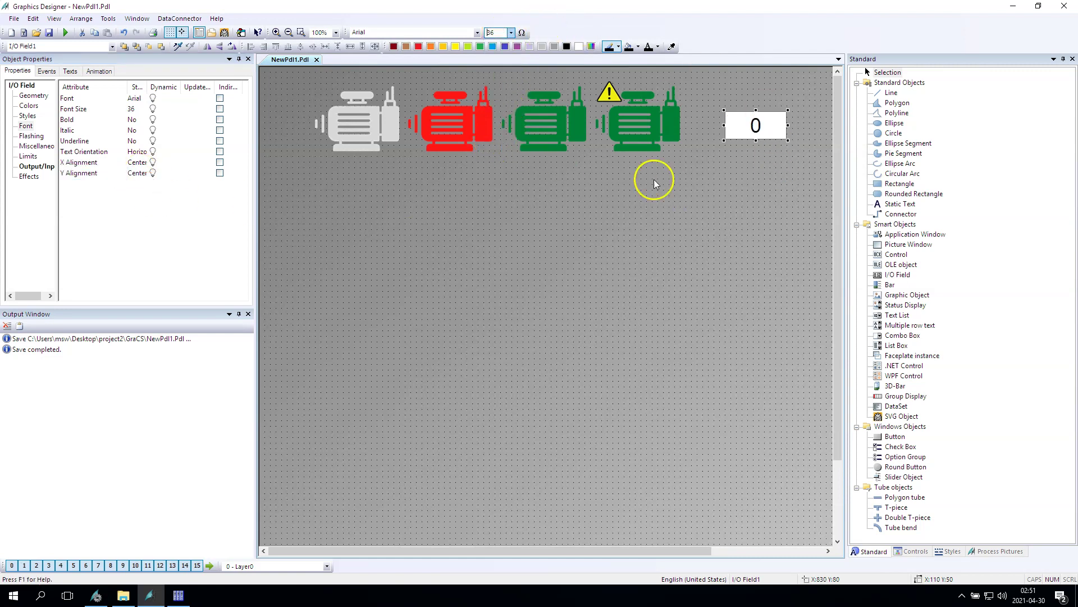
click(764, 186)
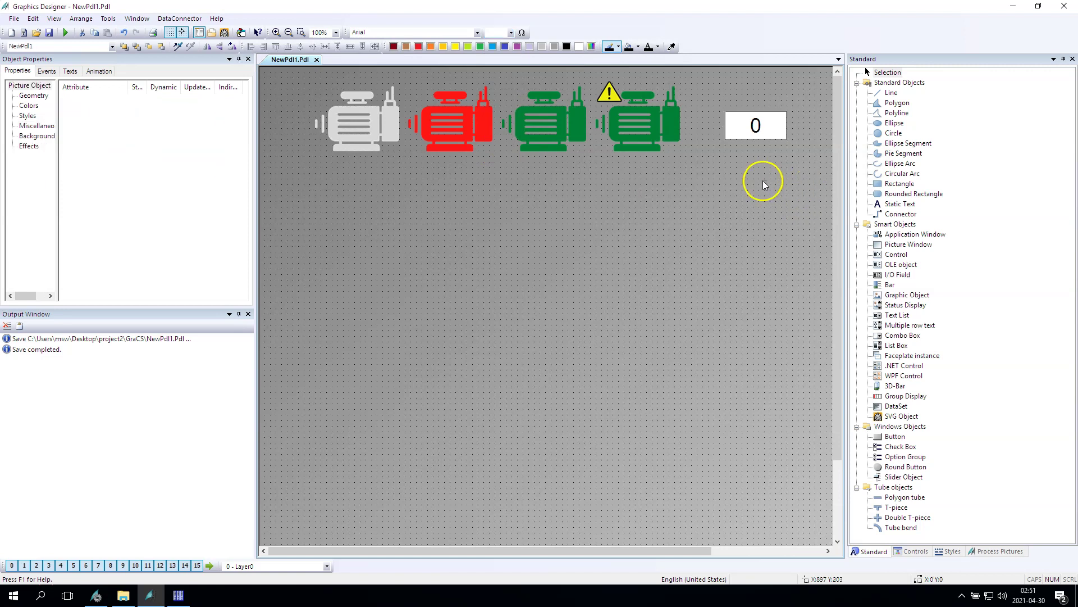
Add a 'STATUS DRIVE' static text above the field, save, and activate Runtime
click(900, 204)
drag(721, 88, 774, 108)
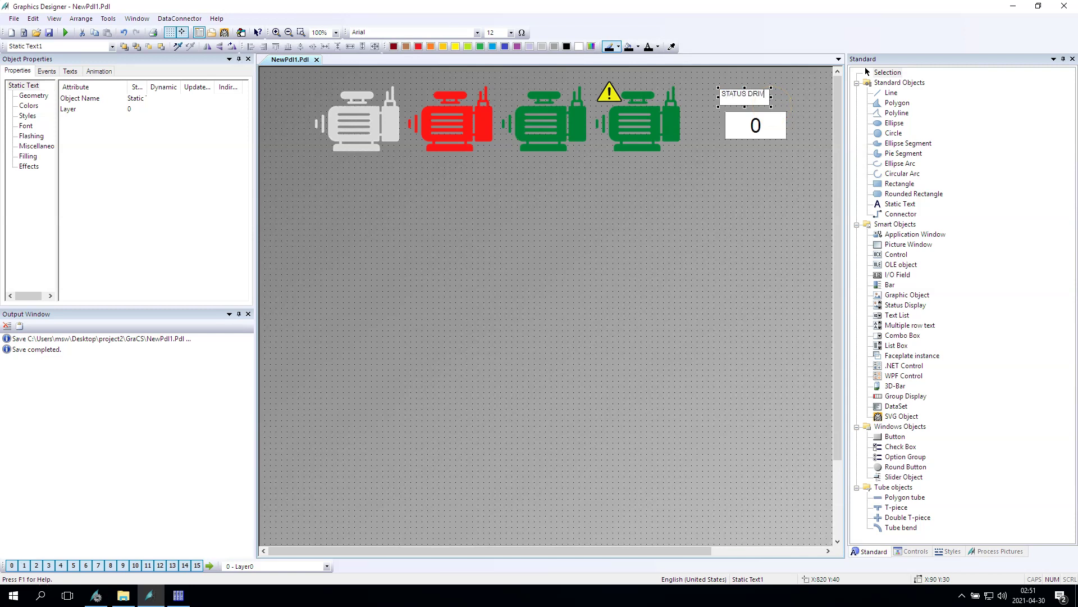
click(801, 180)
click(742, 96)
mouse_move(749, 103)
mouse_down()
mouse_move(758, 89)
mouse_move(750, 99)
mouse_up()
click(749, 169)
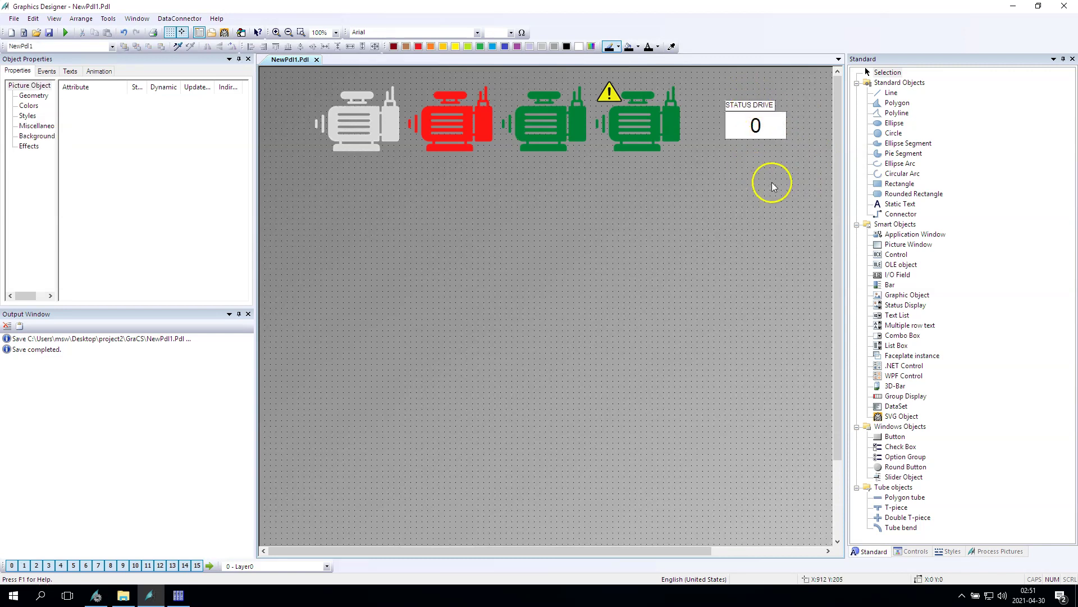
click(50, 33)
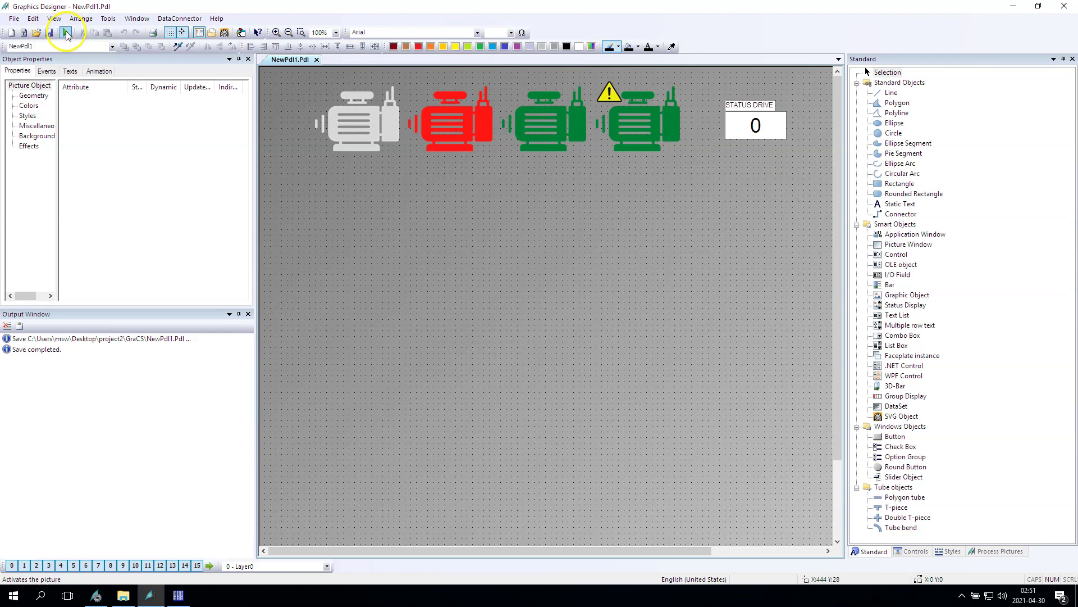
click(65, 32)
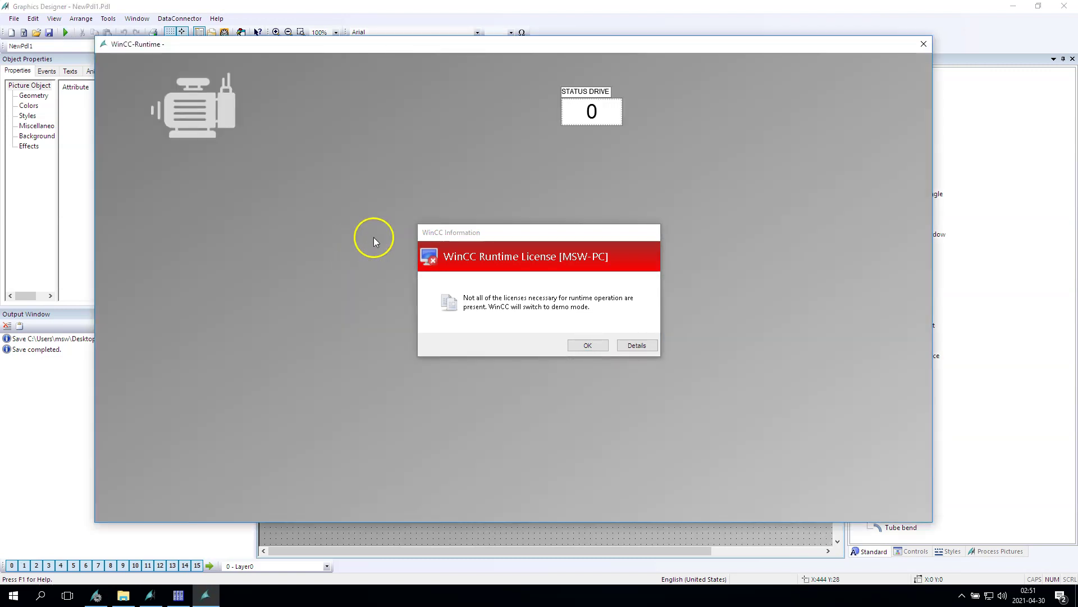
Dismiss the licence notice and step STATUS DRIVE through values 1, 2, 3 and 4
click(588, 344)
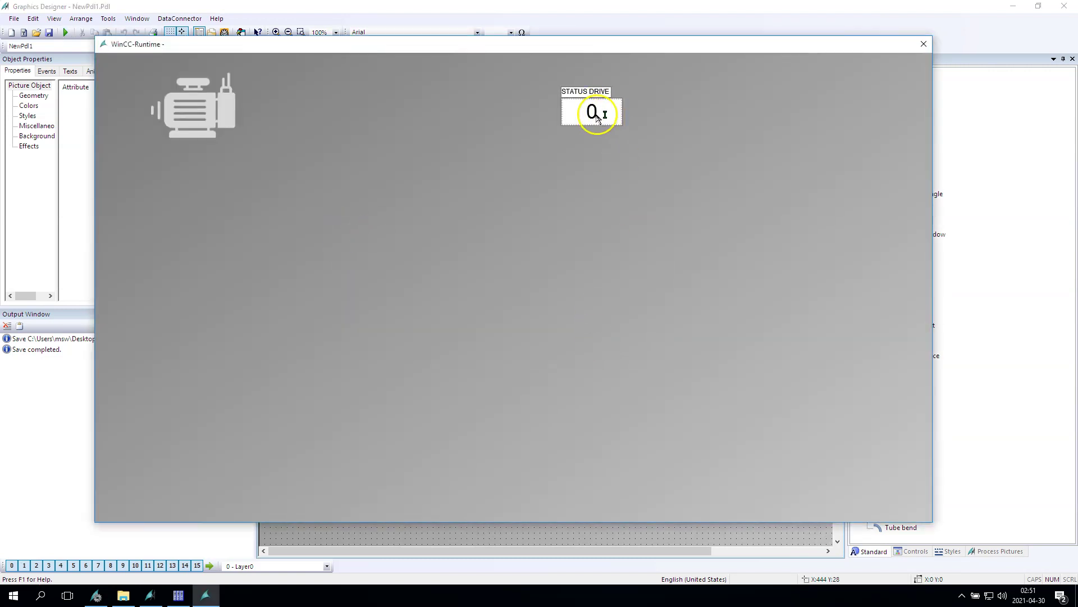
click(596, 114)
text(1)
key(Return)
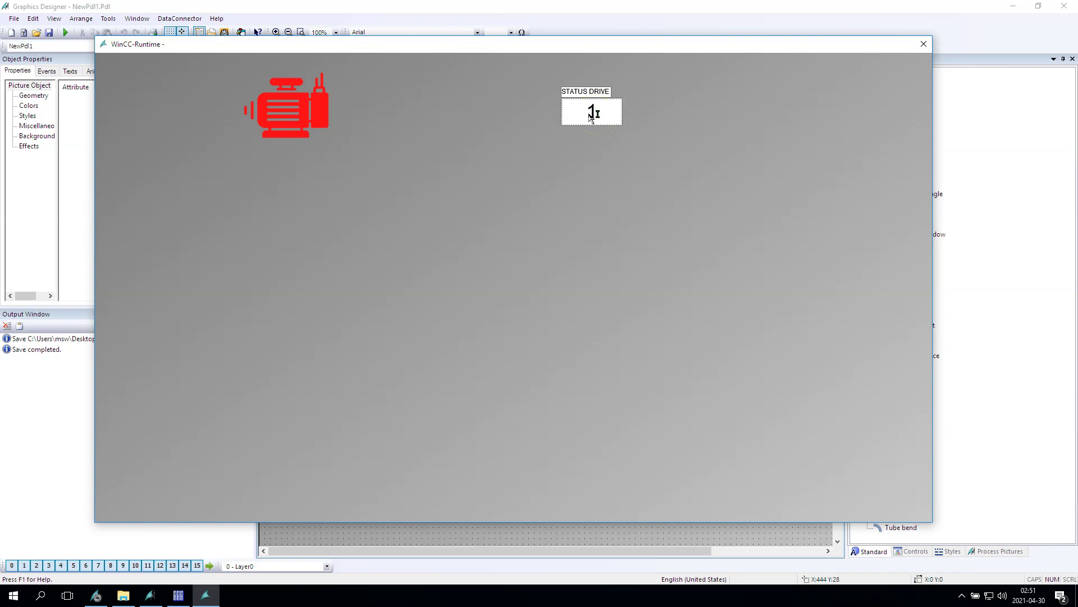
click(588, 119)
text(2)
key(Return)
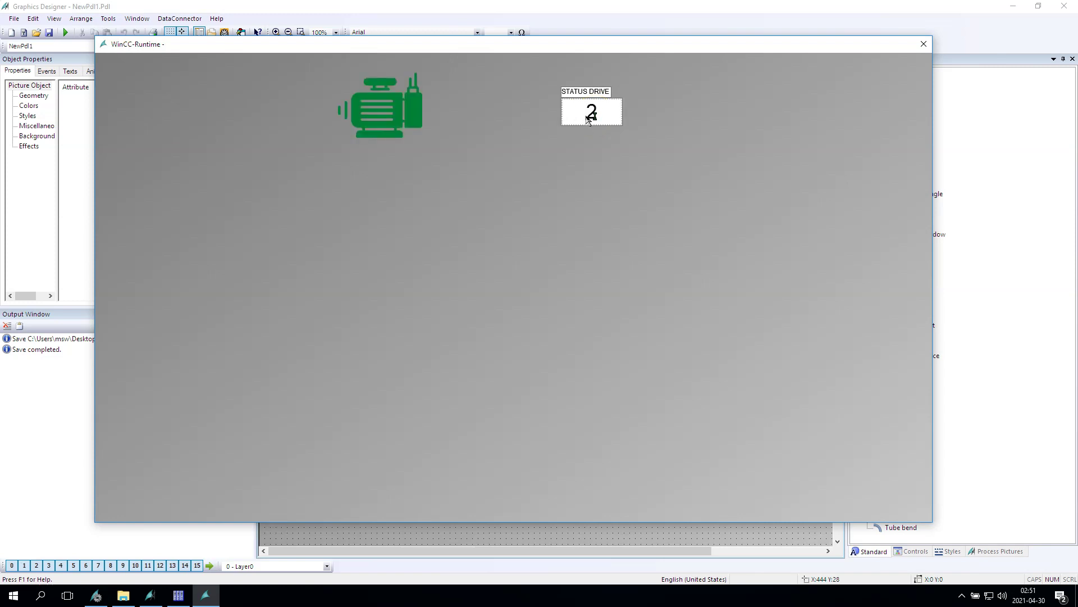
text(3)
key(Return)
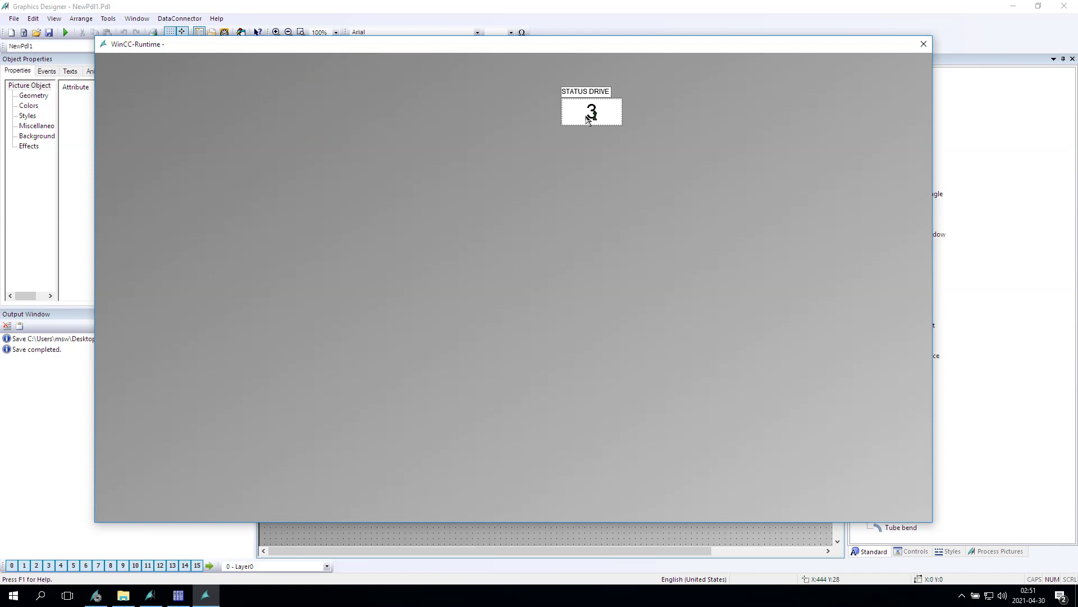
key(Return)
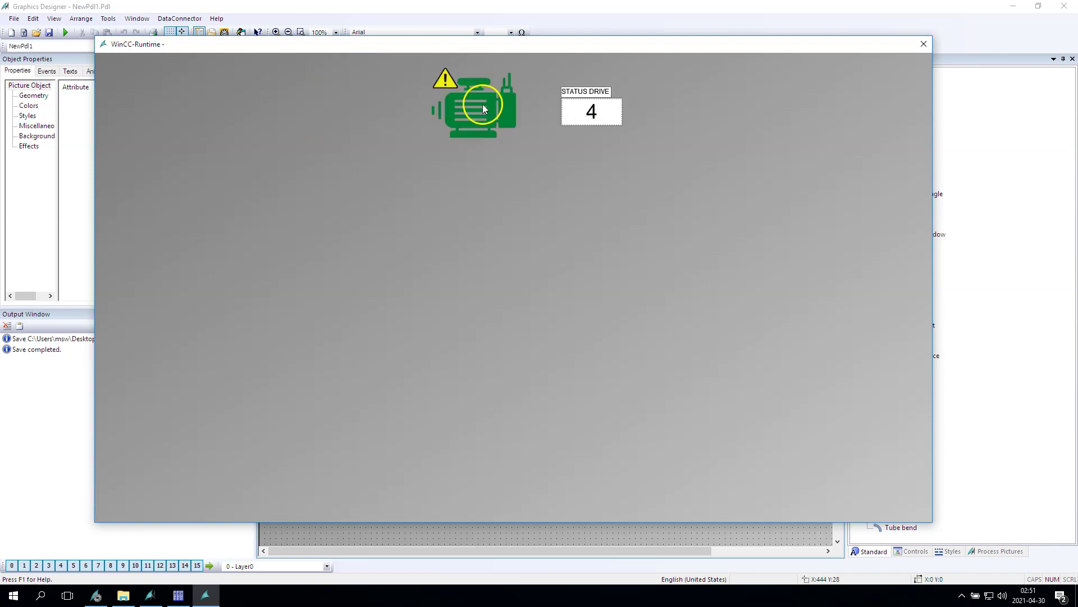
Reset STATUS DRIVE to 0 and select Text and graphics lists in WinCC Explorer
click(605, 116)
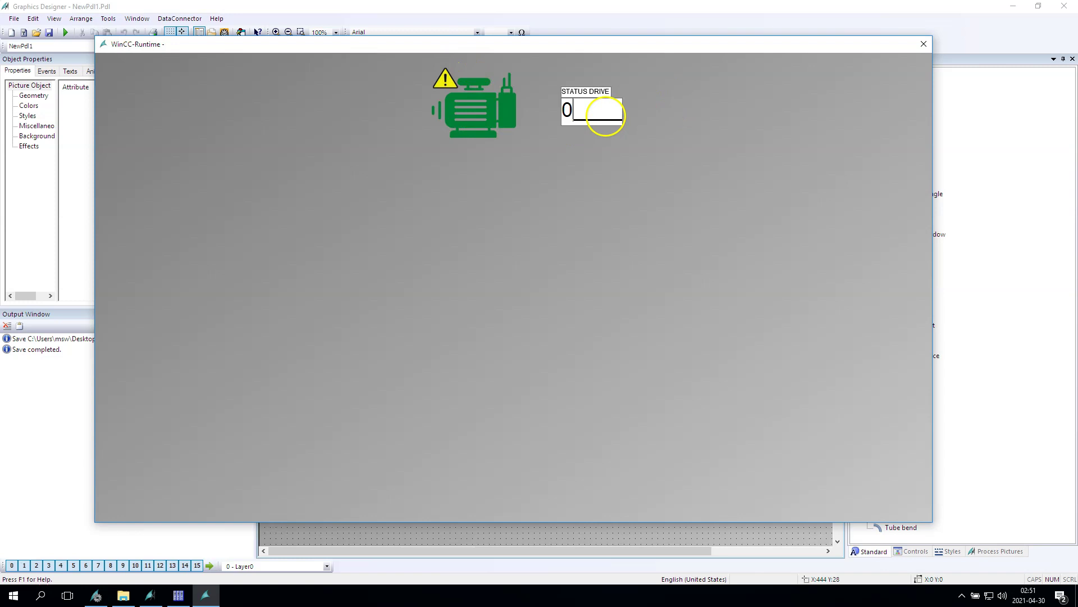
text(0)
key(Return)
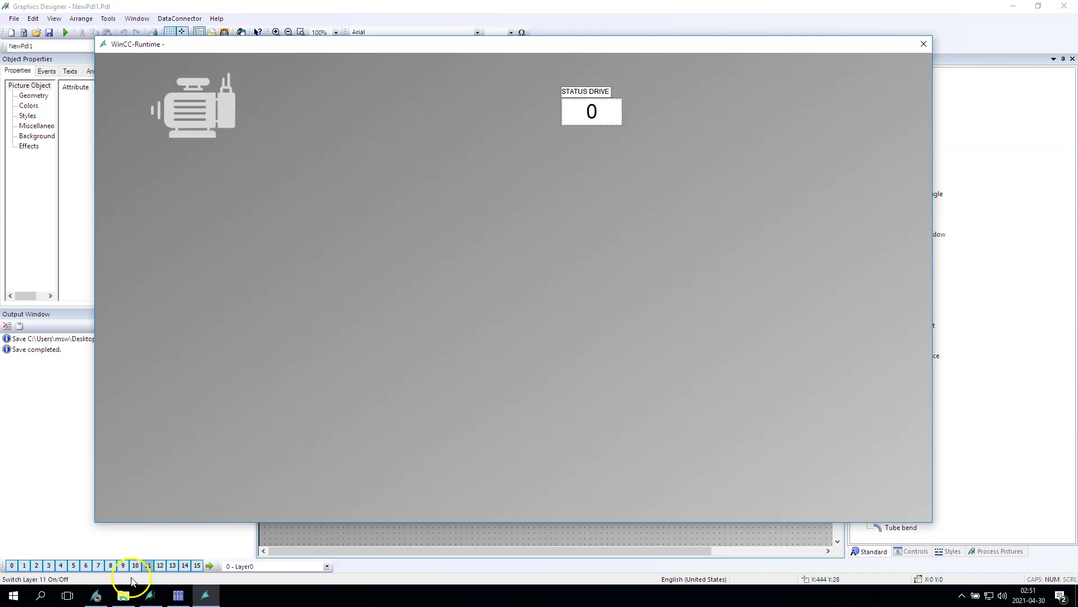
click(94, 594)
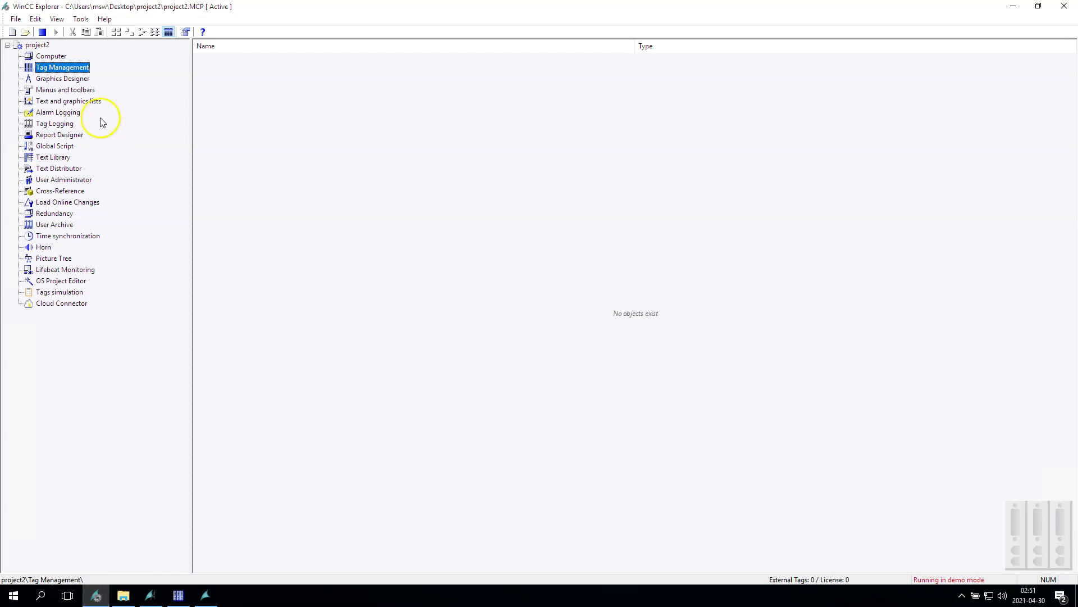
click(55, 103)
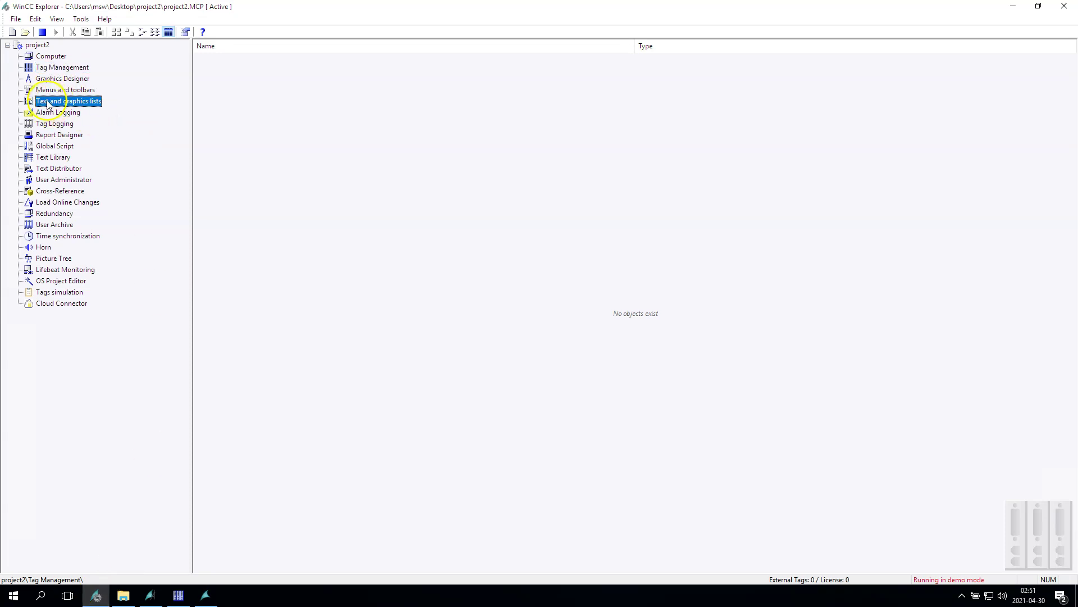
Open the lists editor and create a new graphic list named MotorStatus
double_click(50, 106)
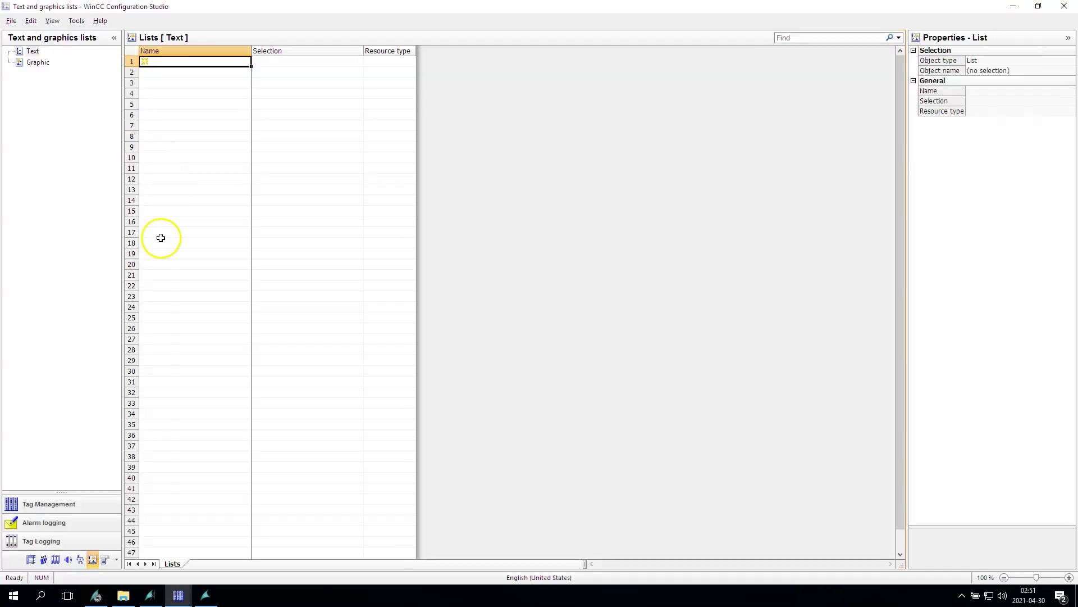
click(38, 62)
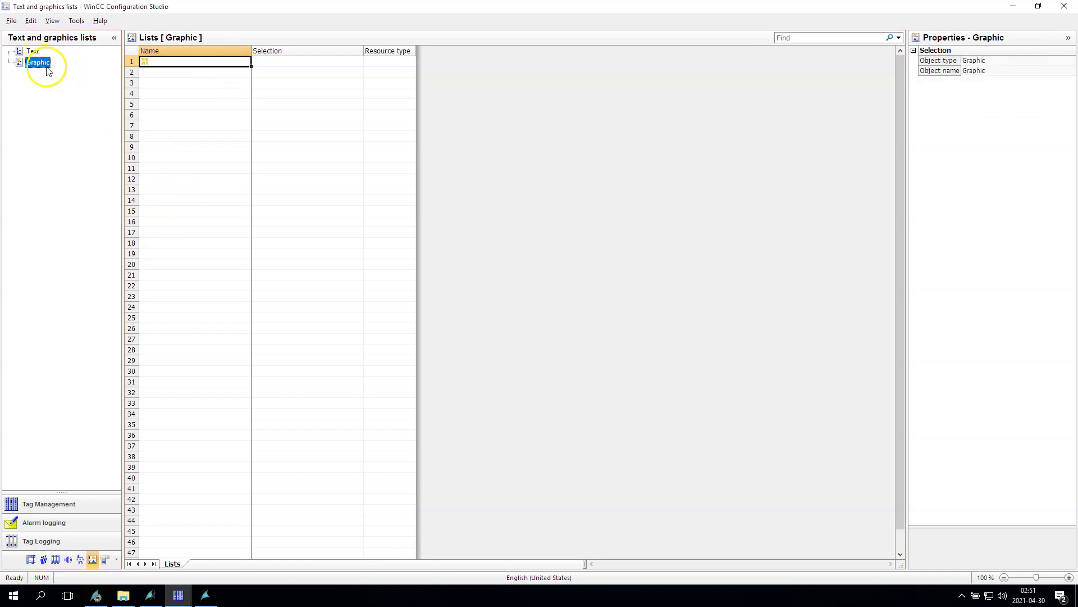
right_click(45, 64)
click(70, 77)
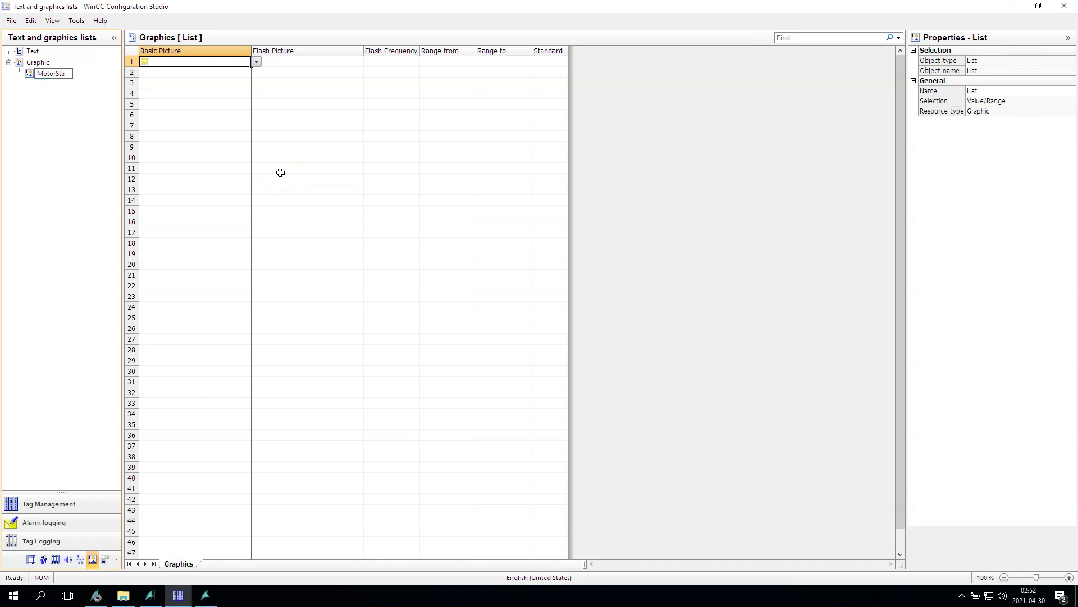
key(Return)
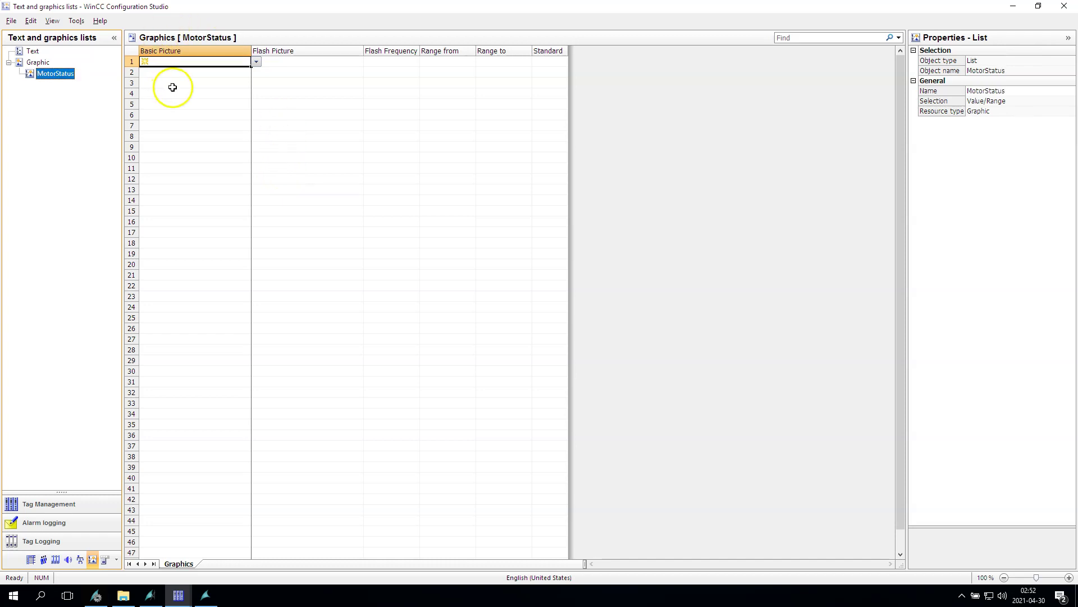
Assign 1.png, 2.png, 3.png and 4.png as Basic Pictures for MotorStatus rows 1–4
click(180, 70)
click(256, 62)
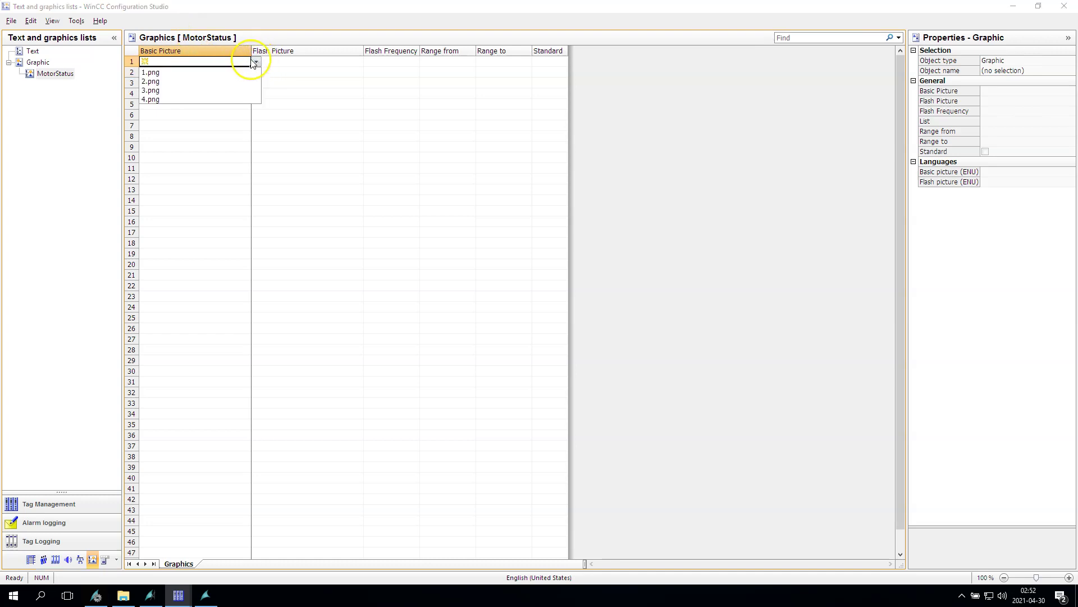
click(233, 73)
click(241, 72)
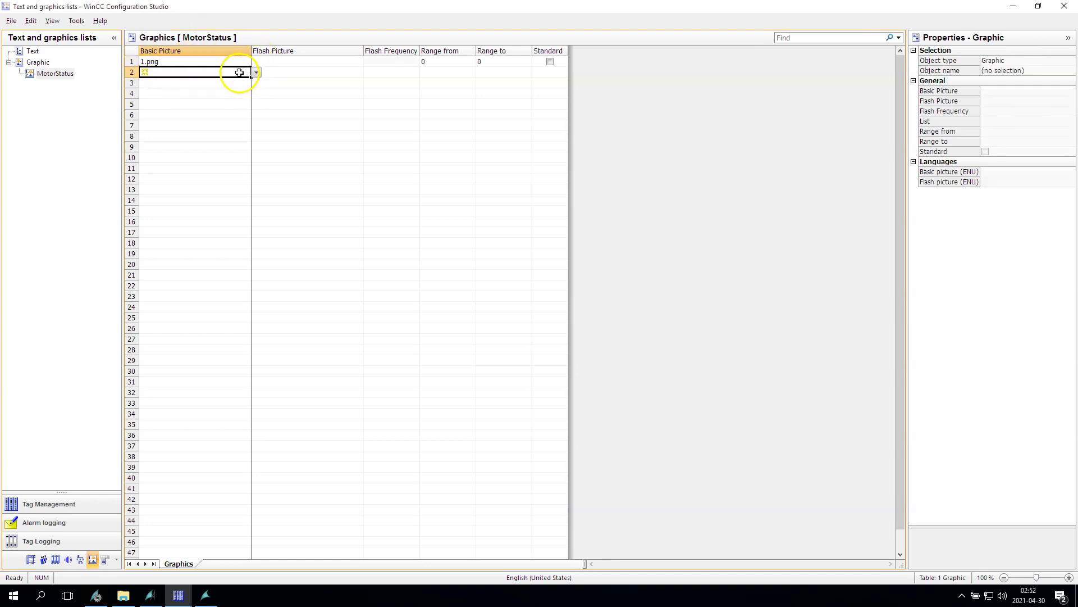
click(256, 72)
click(207, 87)
click(207, 85)
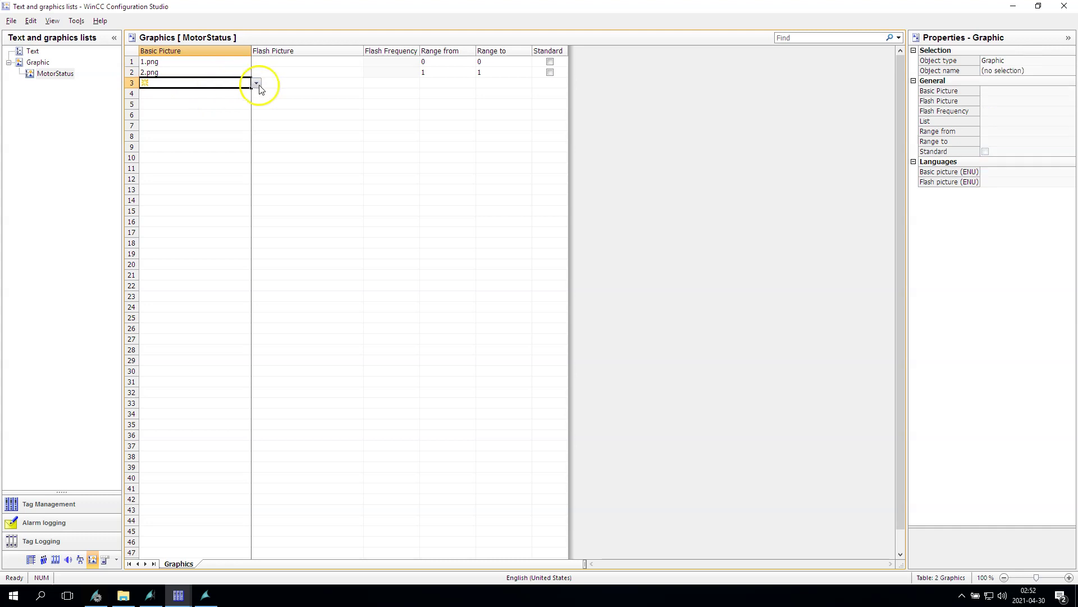
click(256, 83)
click(171, 116)
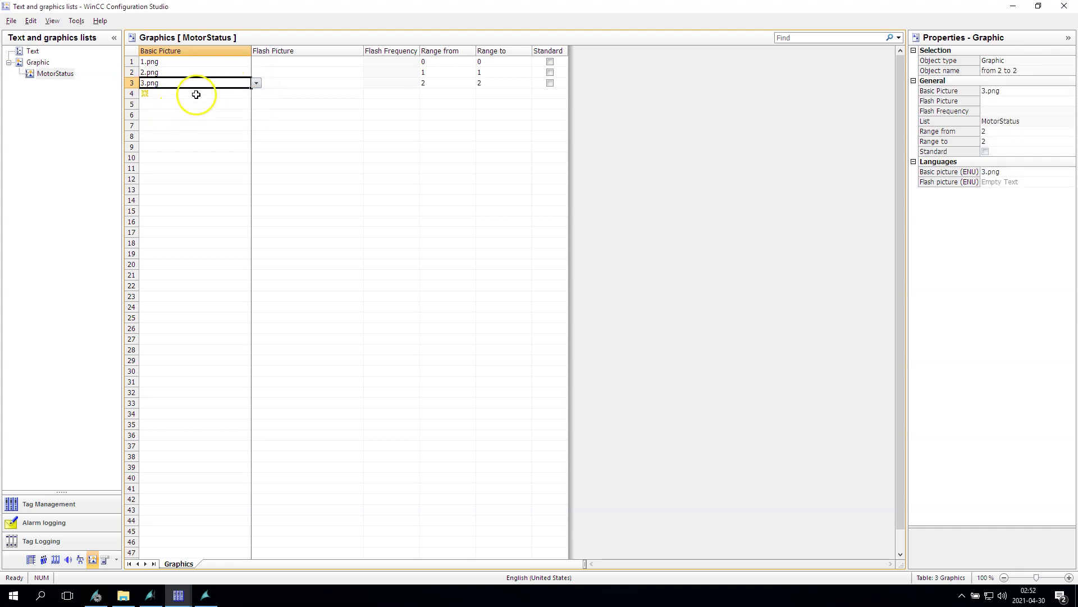
click(193, 93)
click(256, 94)
click(168, 133)
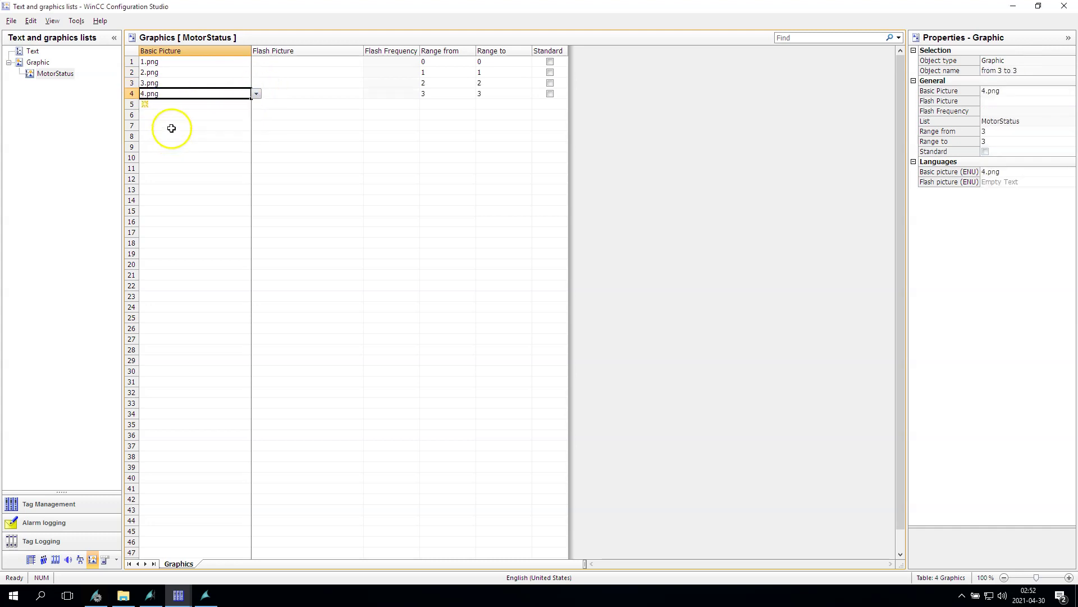
Narrow the Basic and Flash Picture columns and set row 4's range to 4–4
drag(251, 51, 187, 54)
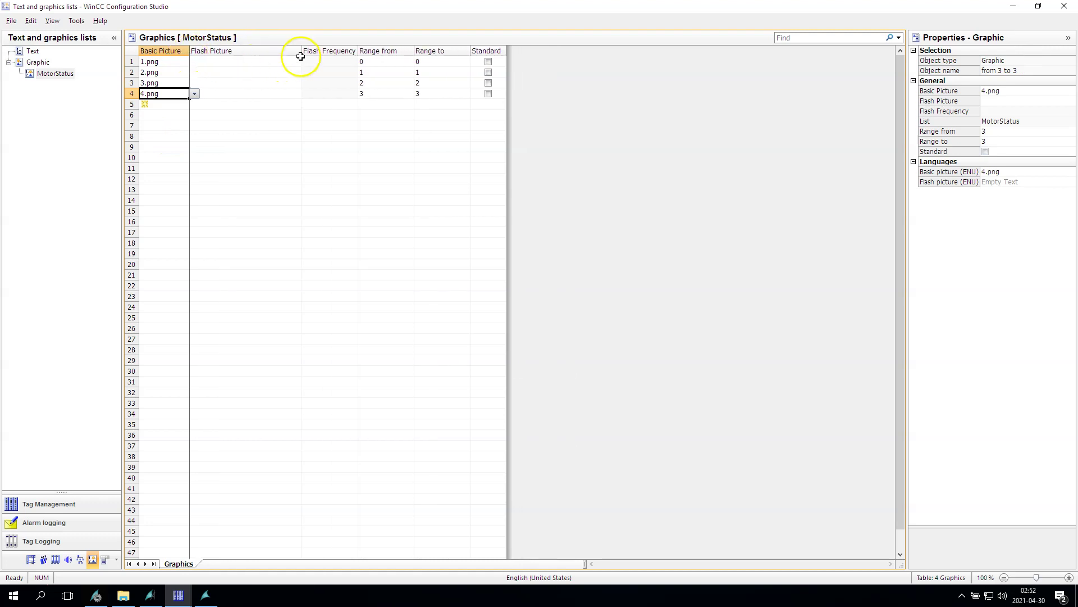
drag(301, 50, 249, 54)
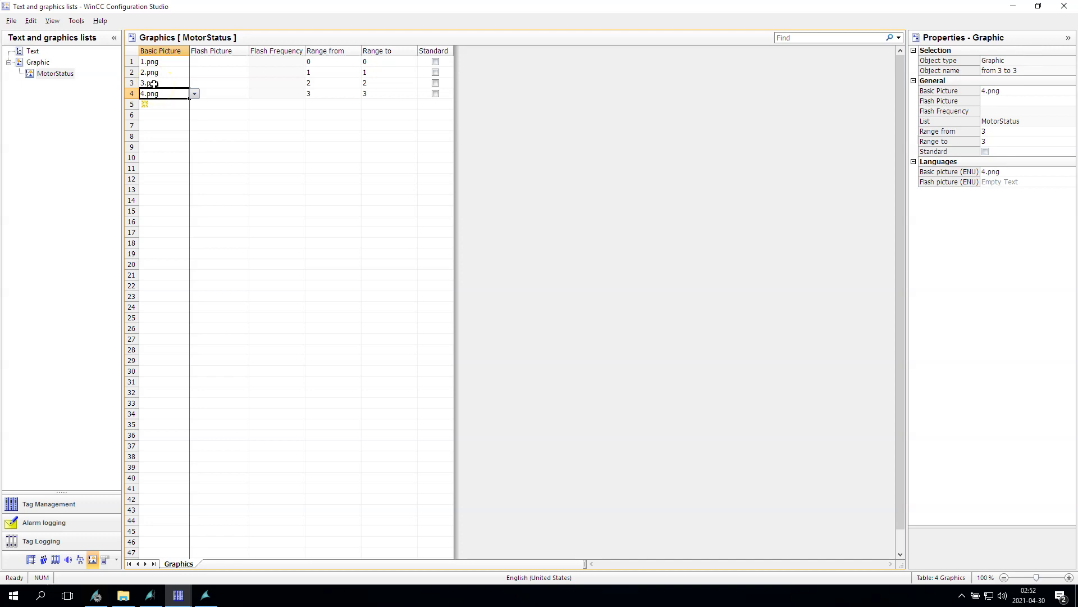
click(319, 95)
text(4)
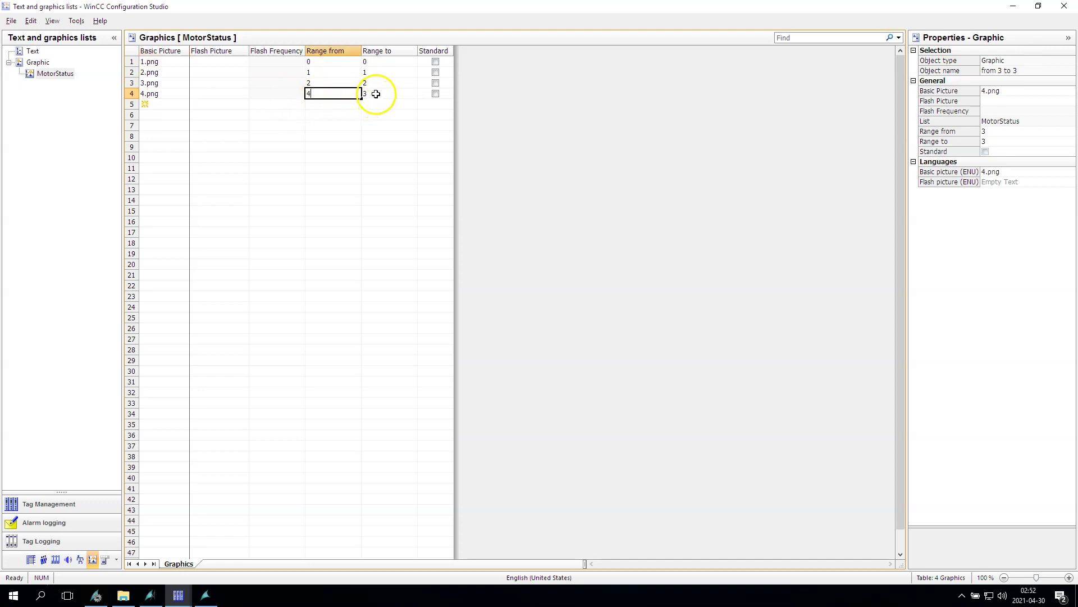
click(372, 93)
text(4)
click(337, 83)
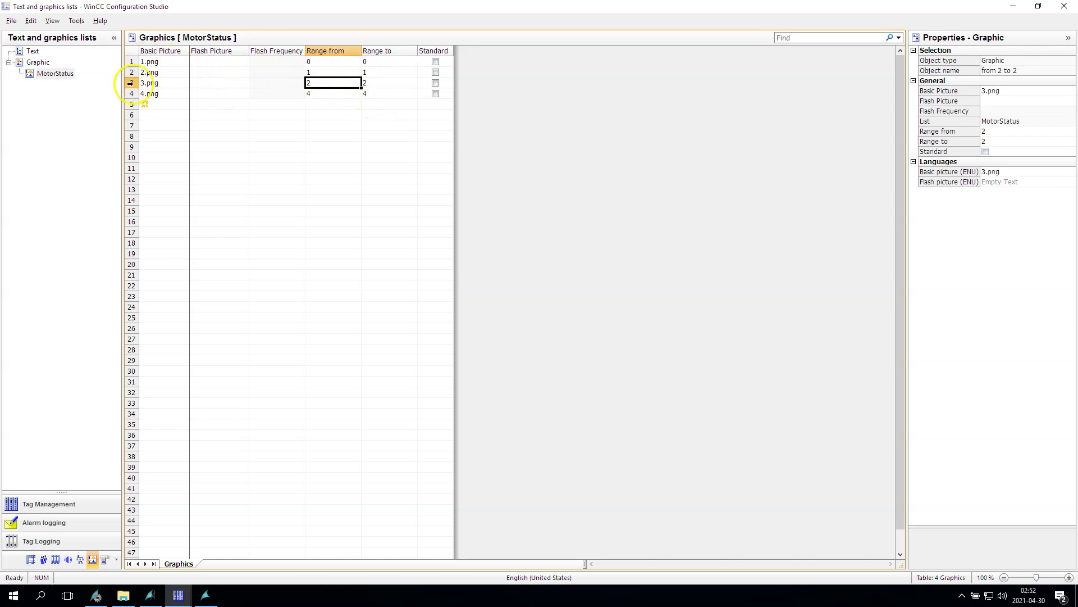
Select row 3, then select the warning-sign motor in Graphics Designer
click(130, 82)
click(150, 594)
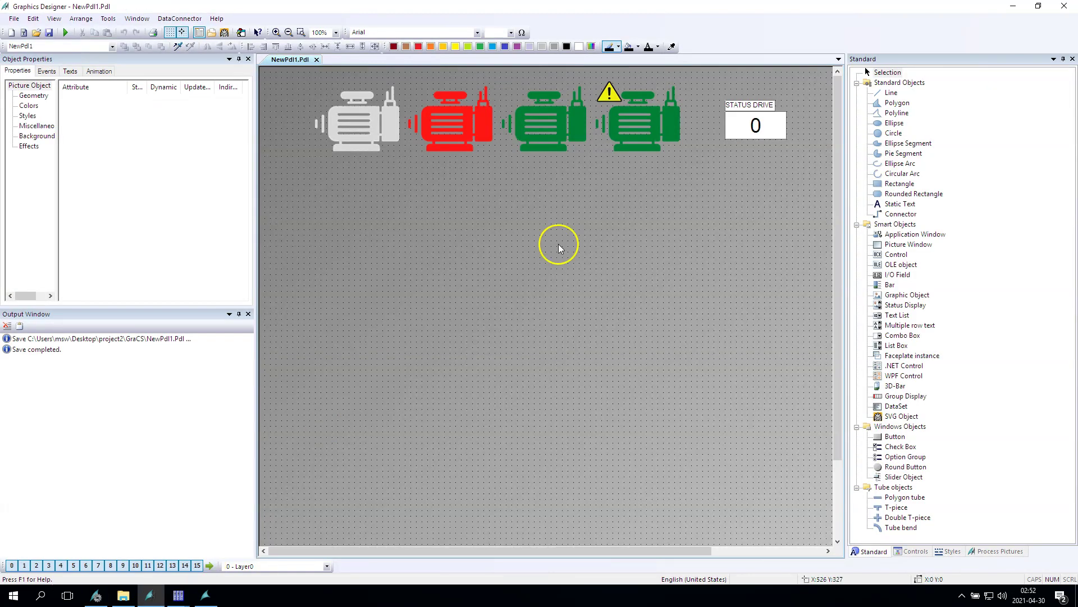
click(558, 128)
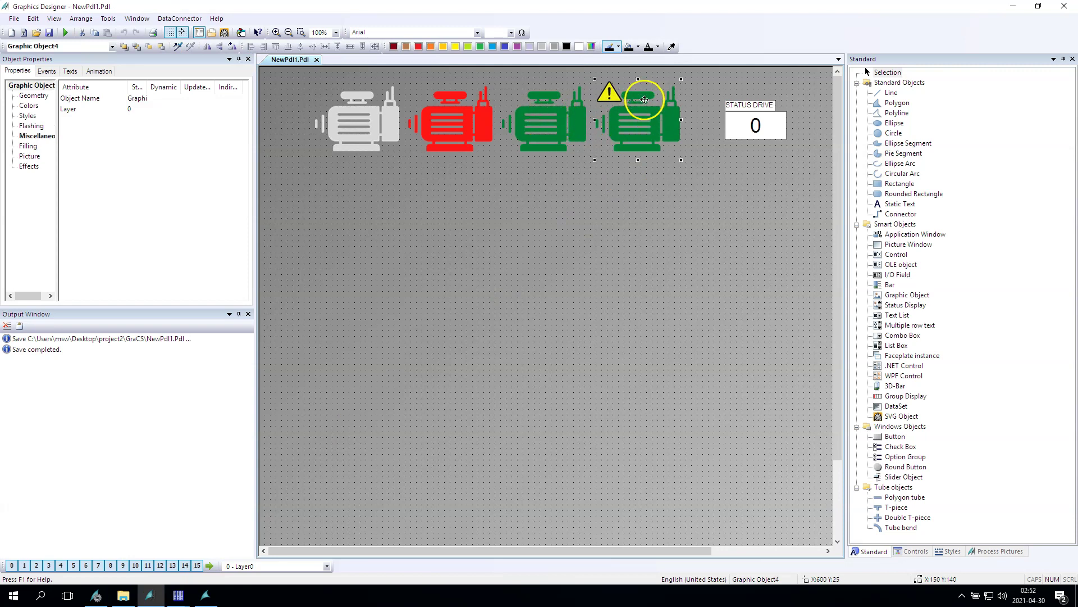
Give MotorStatus row 4 flash picture 3.png with Fast flash frequency
mouse_move(178, 595)
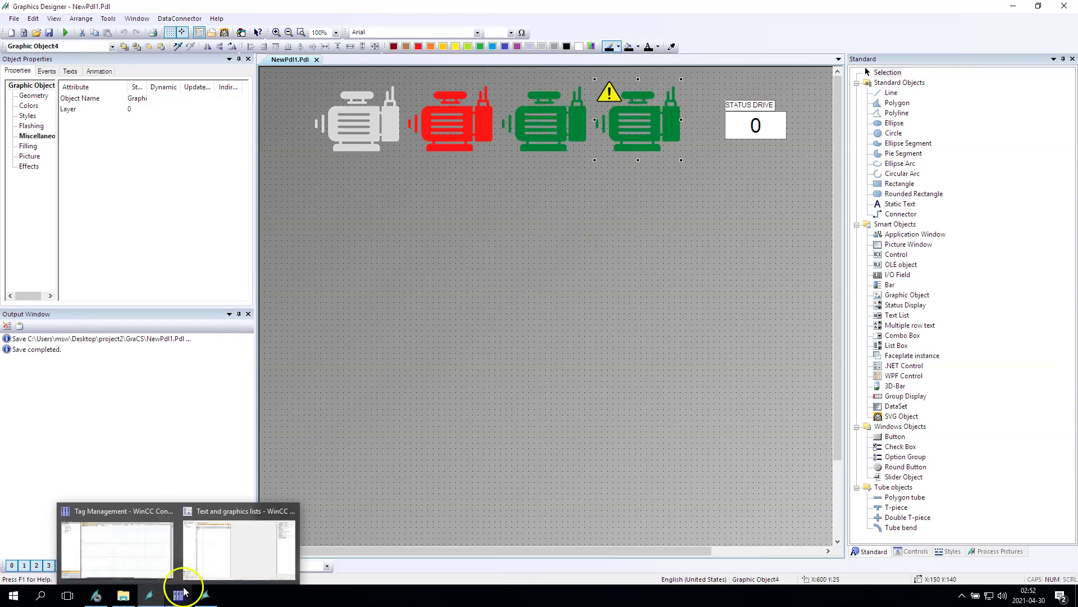
click(217, 549)
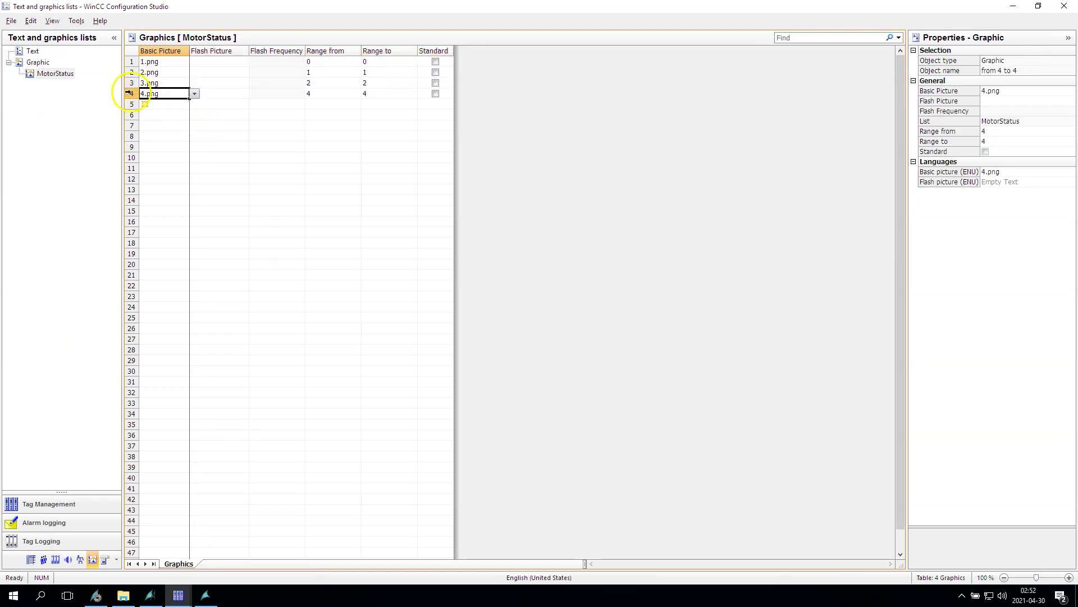
click(130, 93)
click(228, 94)
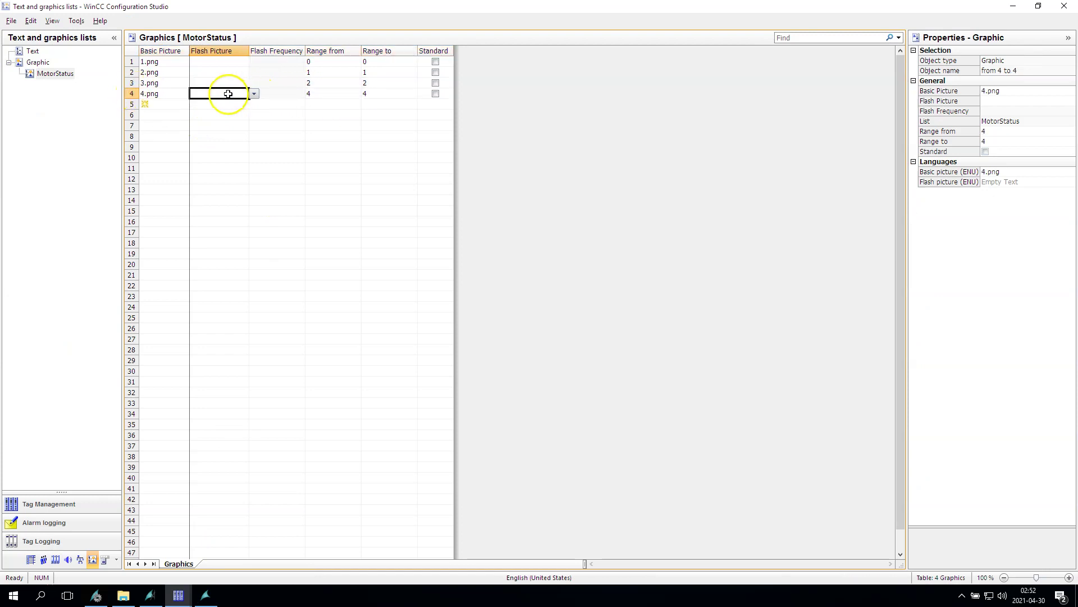
click(255, 94)
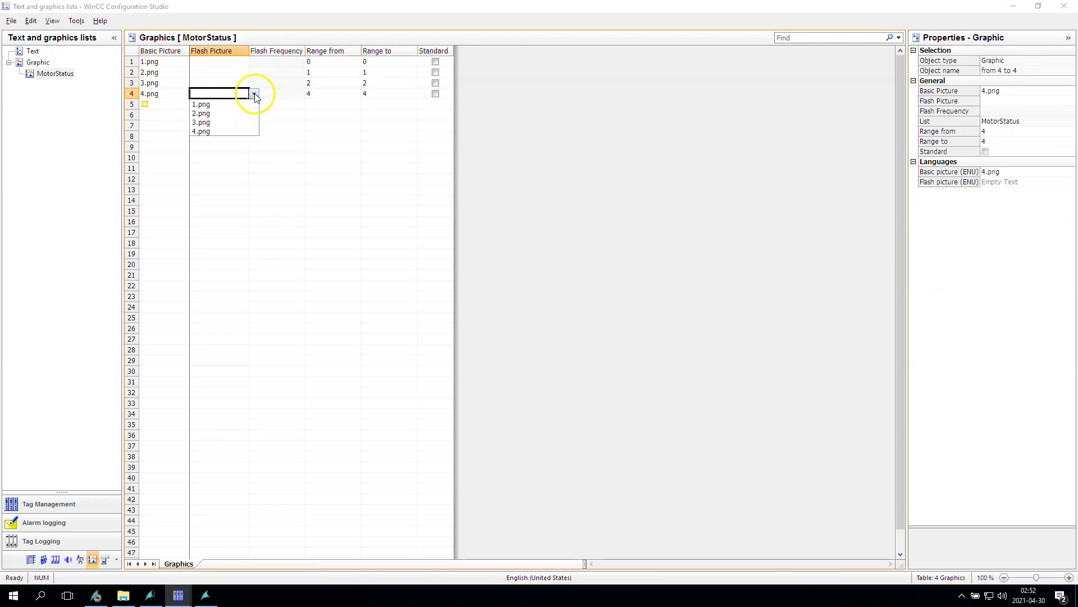
click(201, 124)
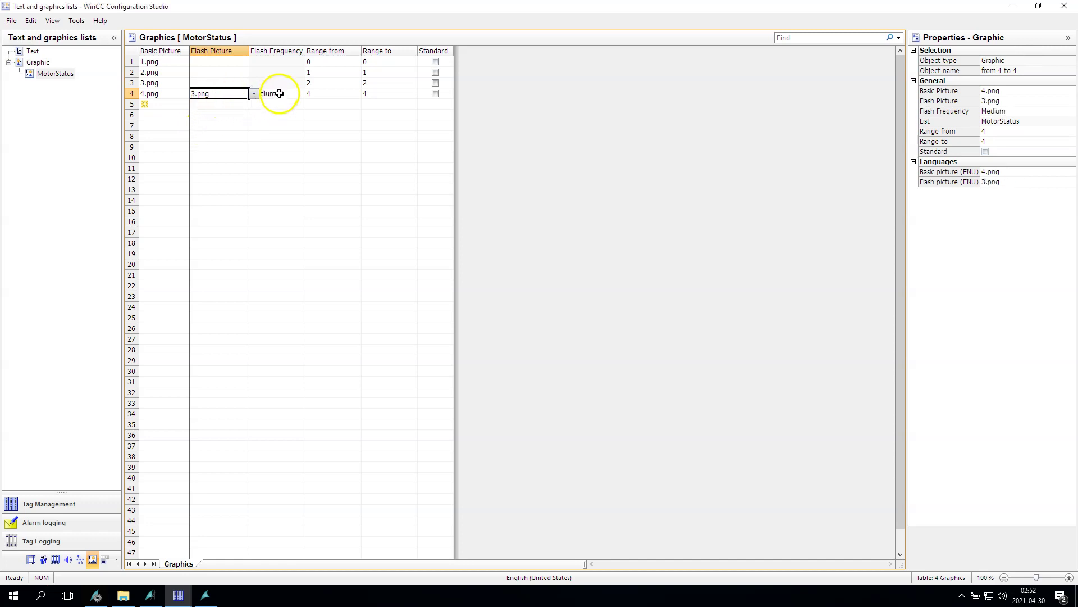
click(277, 93)
click(311, 94)
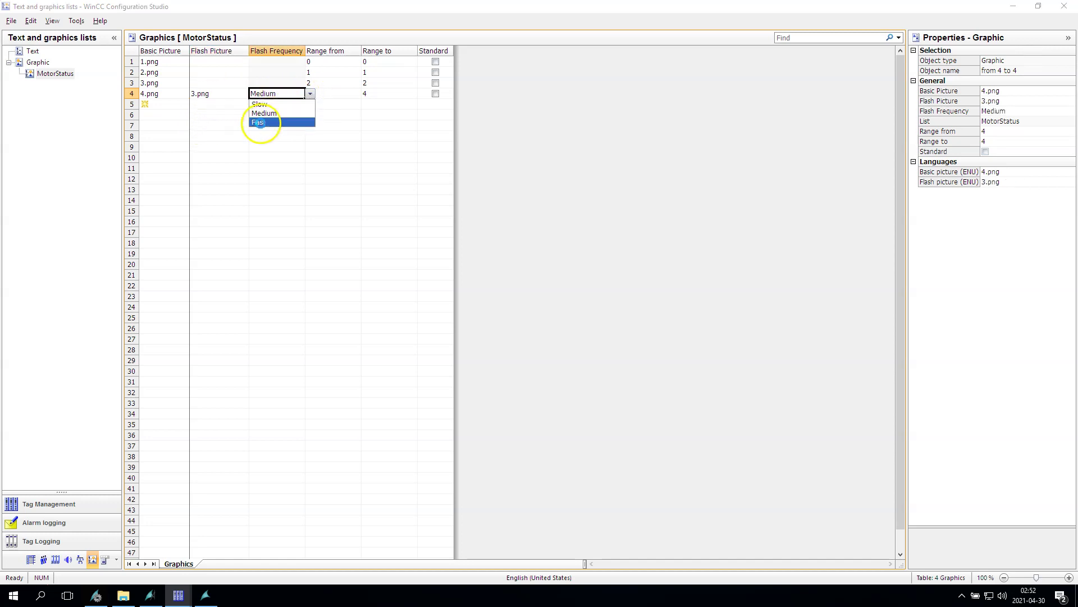
click(256, 120)
drag(305, 50, 294, 51)
click(214, 150)
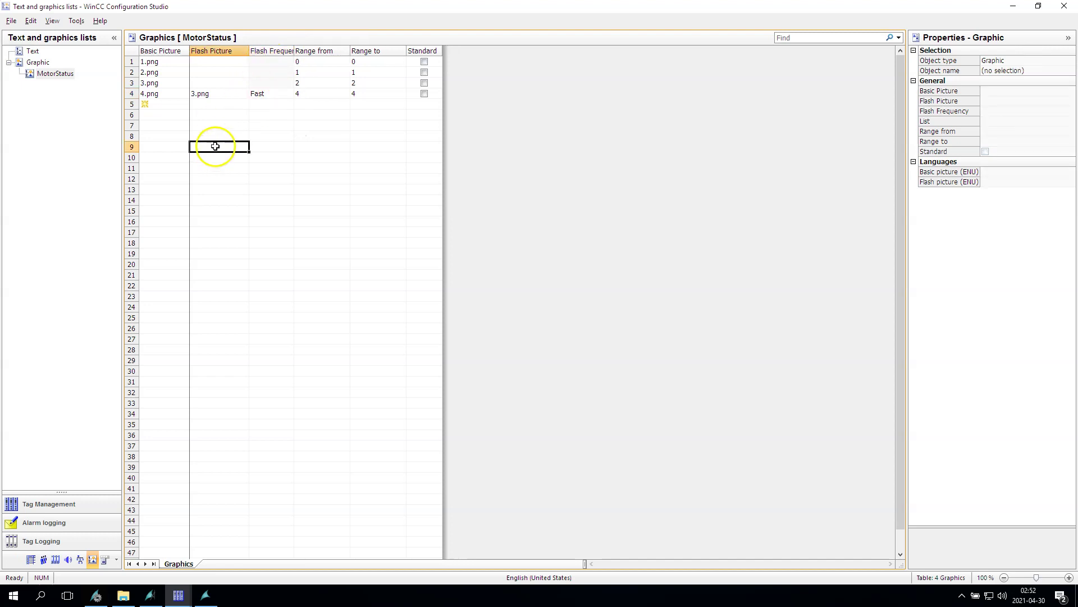
Check row 4's picture entry and reselect MotorStatus from the graphic lists overview
click(155, 93)
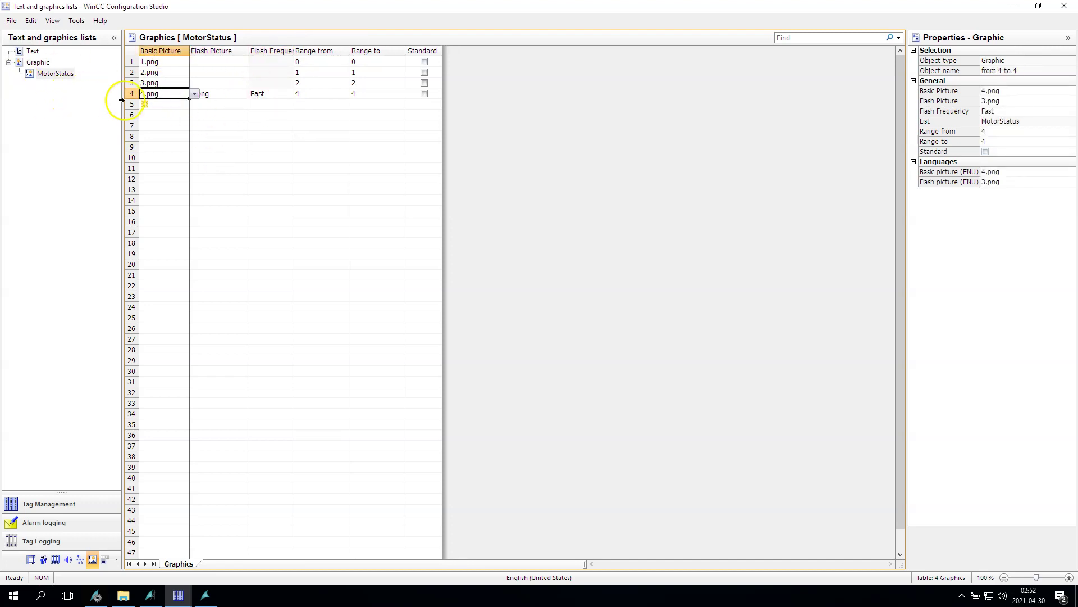
click(41, 62)
click(55, 74)
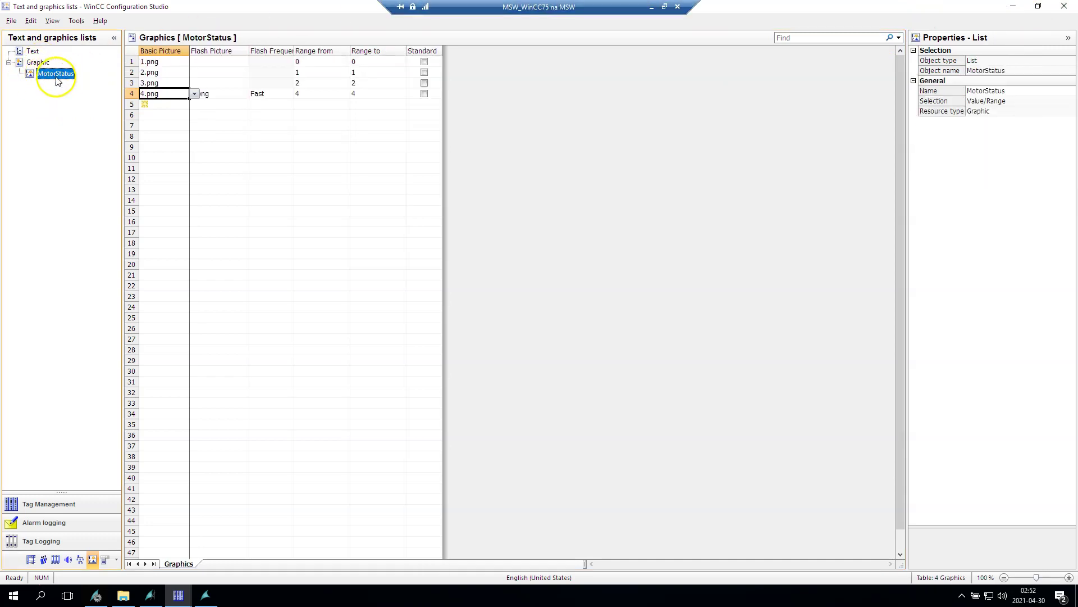
Close the lists editor and draw a Status Display below the motors, dismissing its wizard
click(1065, 6)
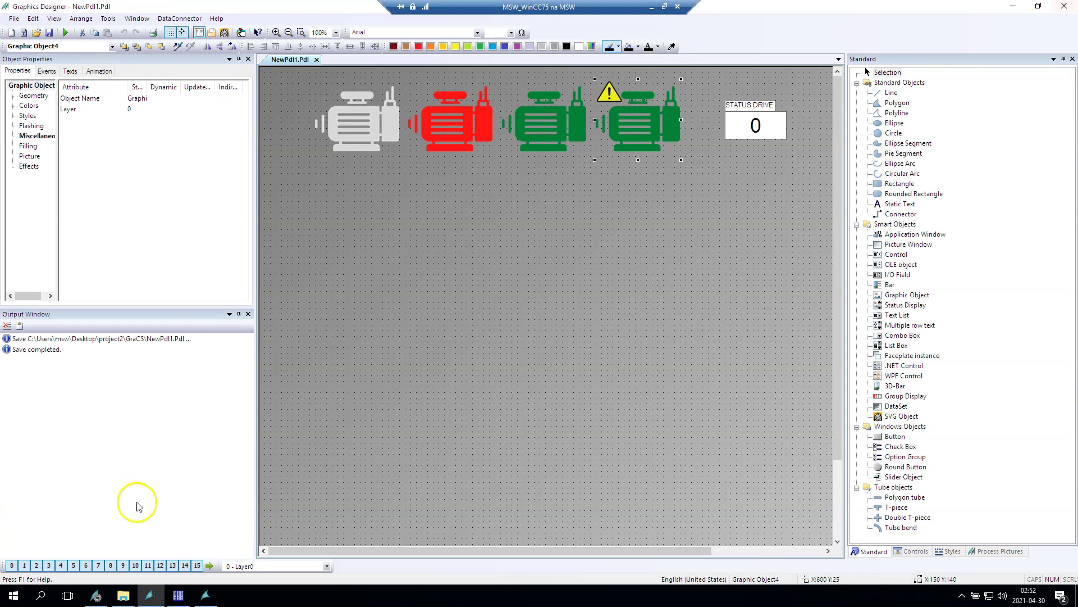
click(602, 264)
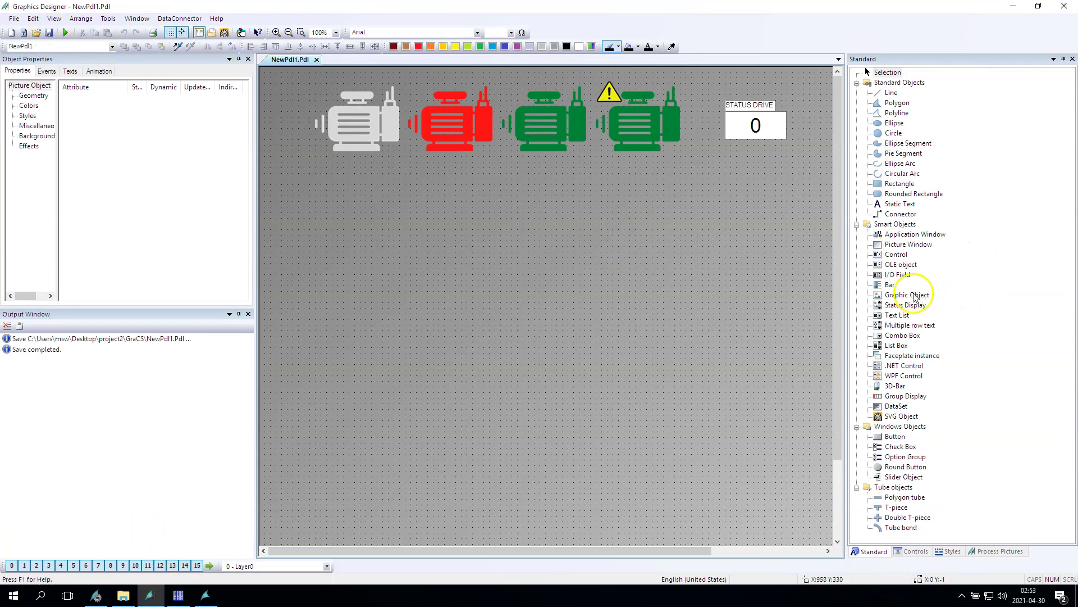
click(878, 297)
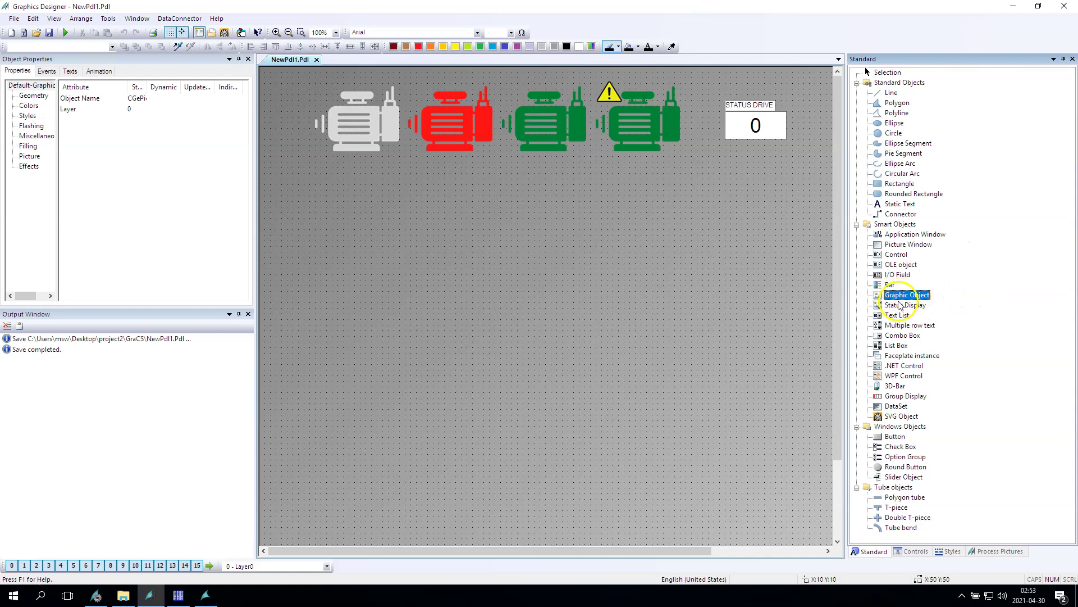
click(898, 305)
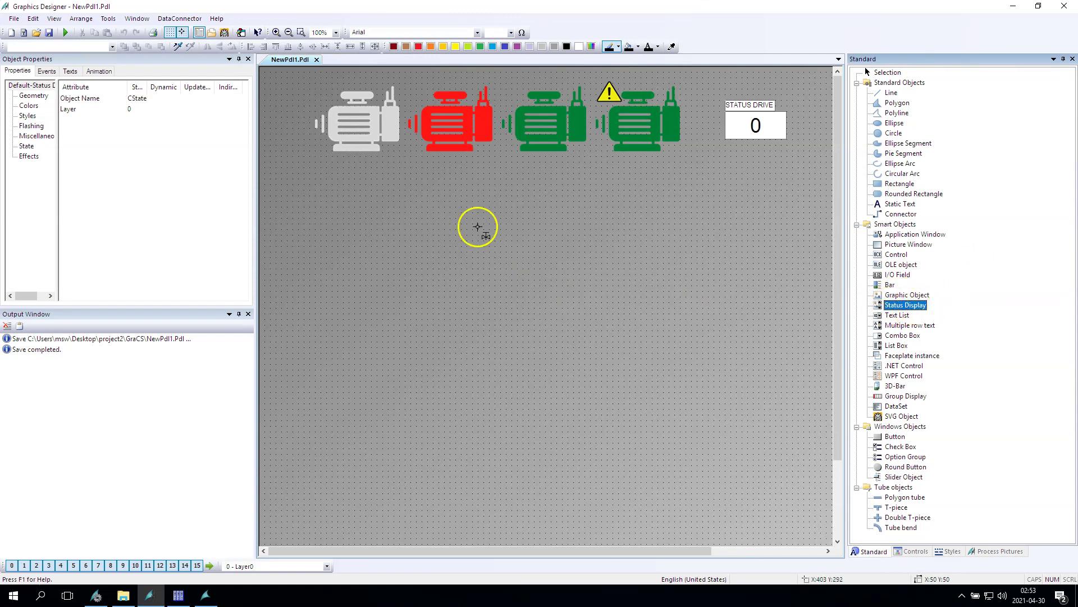
drag(365, 213, 461, 286)
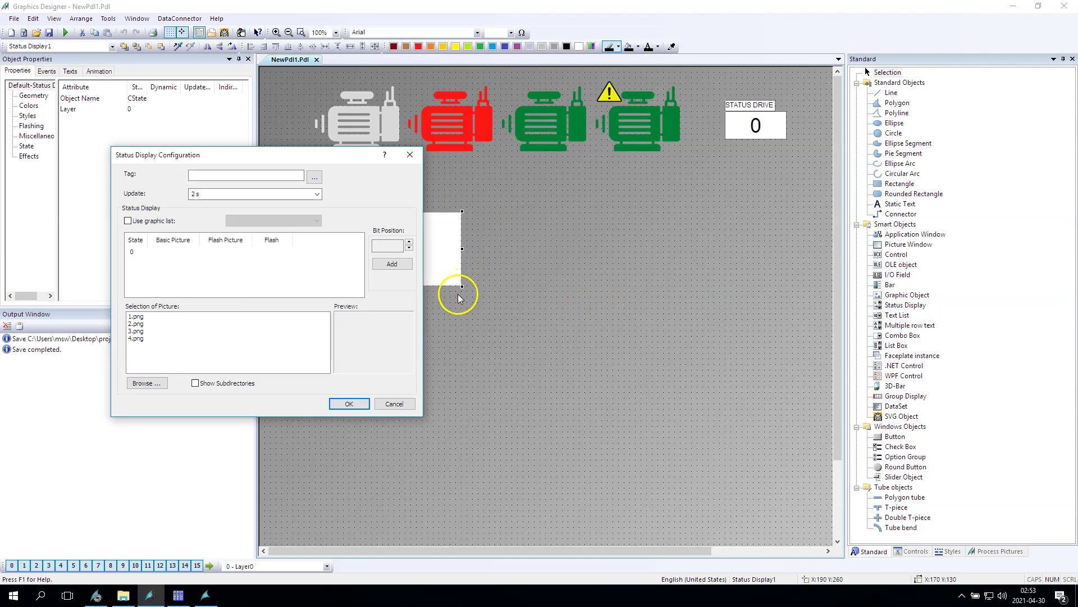
click(394, 404)
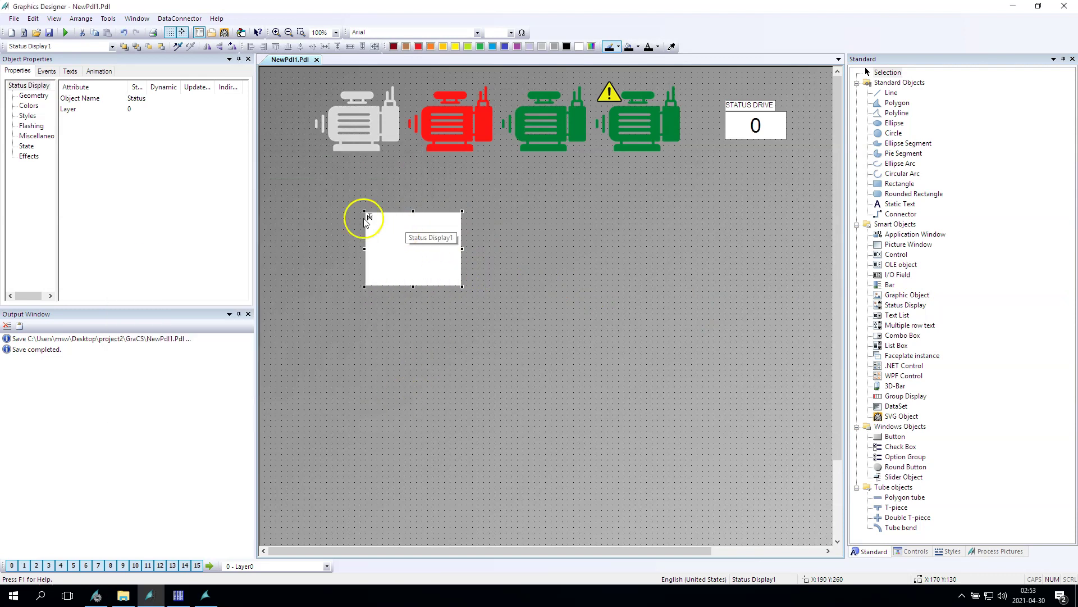
Set the status display's State graphic list to MotorStatus
click(27, 146)
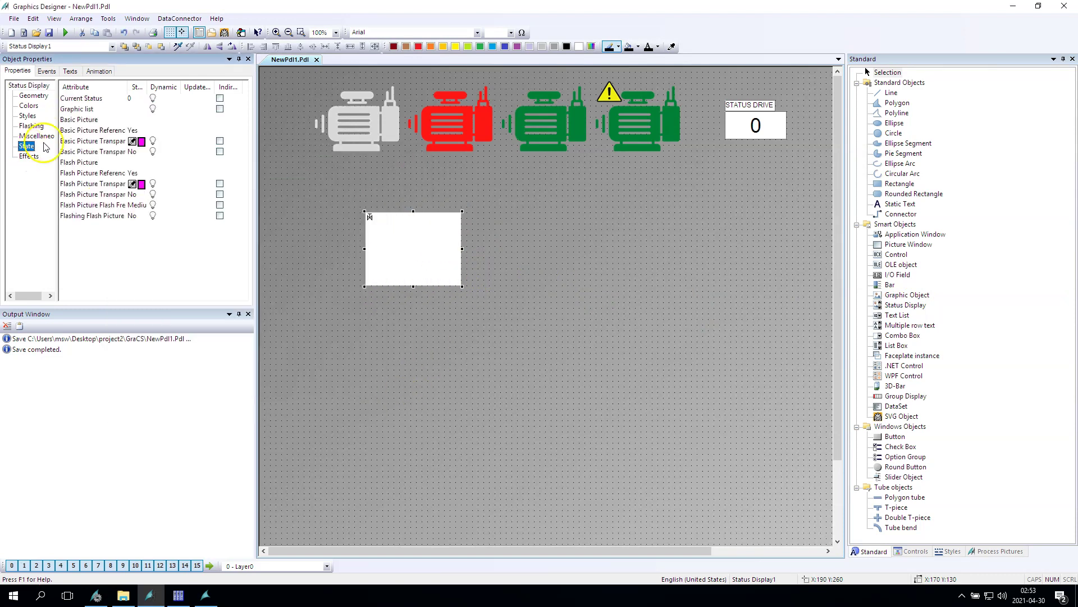
click(77, 110)
double_click(86, 111)
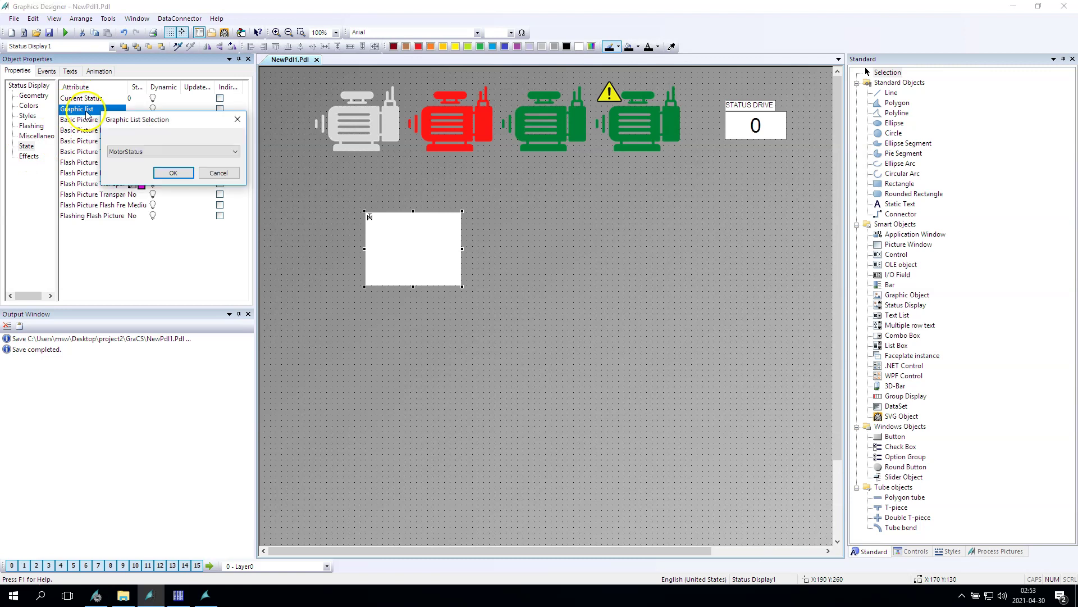
click(112, 152)
click(112, 163)
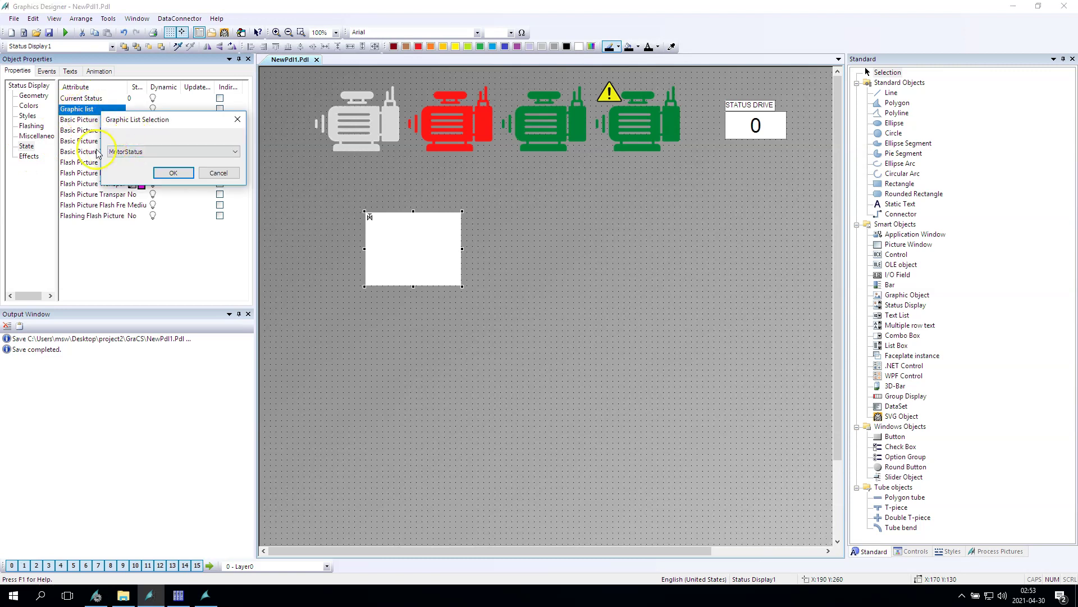
click(172, 173)
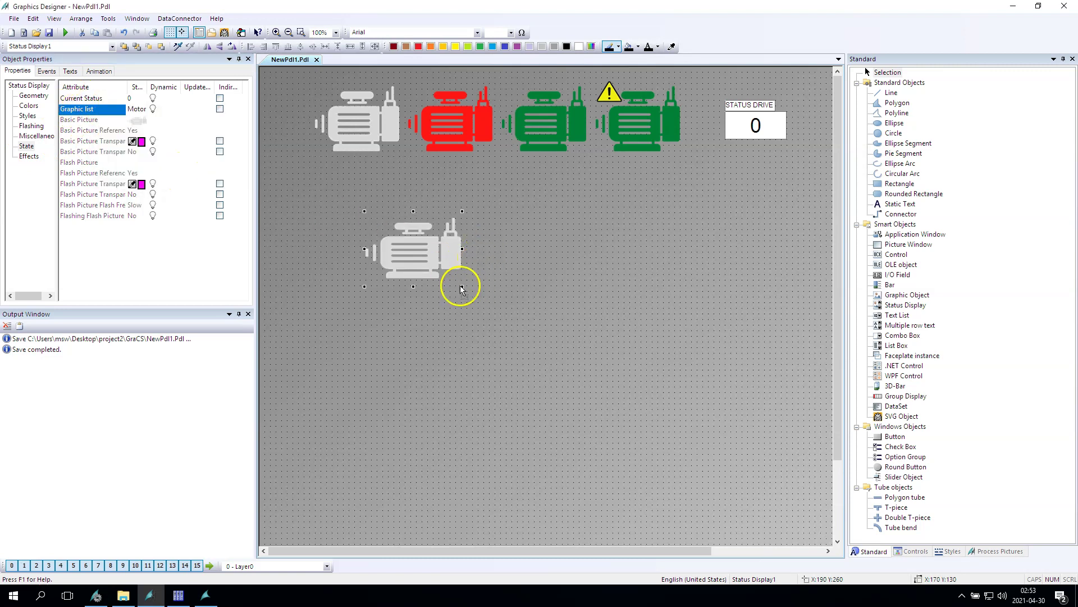
Shrink the status display and check which tag the STATUS DRIVE I/O field outputs
drag(462, 288, 532, 219)
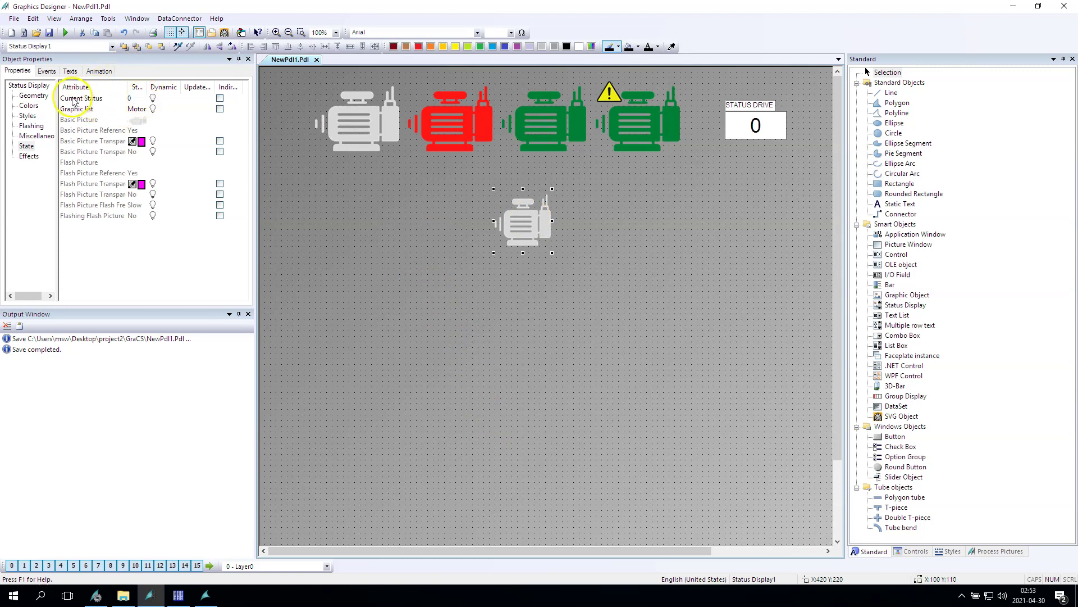
click(99, 100)
click(755, 125)
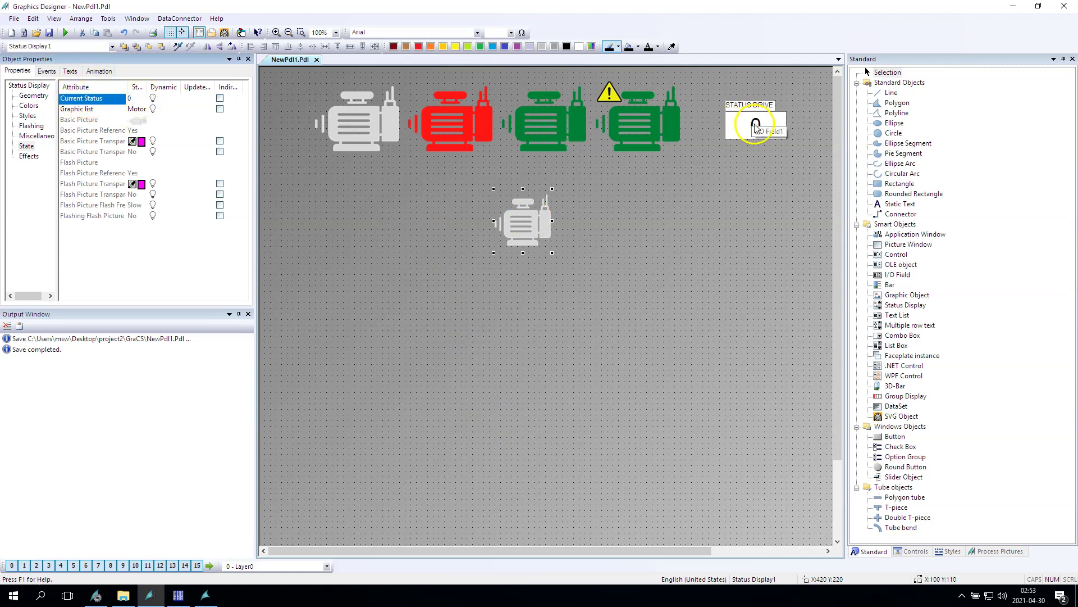
click(39, 167)
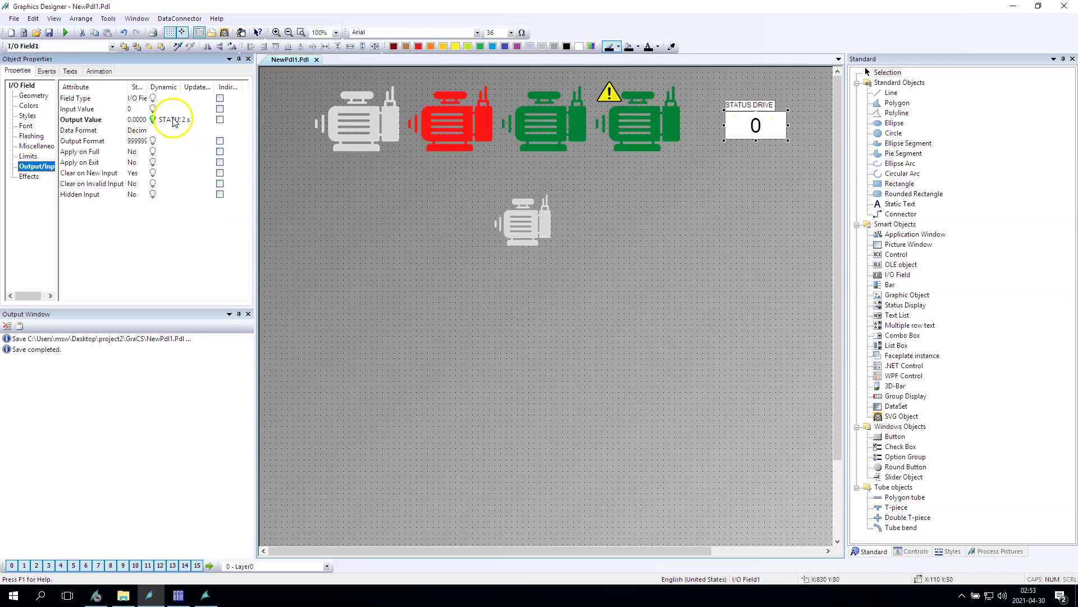
Tie the status display's Current Status to STATUS_DRIVE at 2 s and save the picture
click(525, 220)
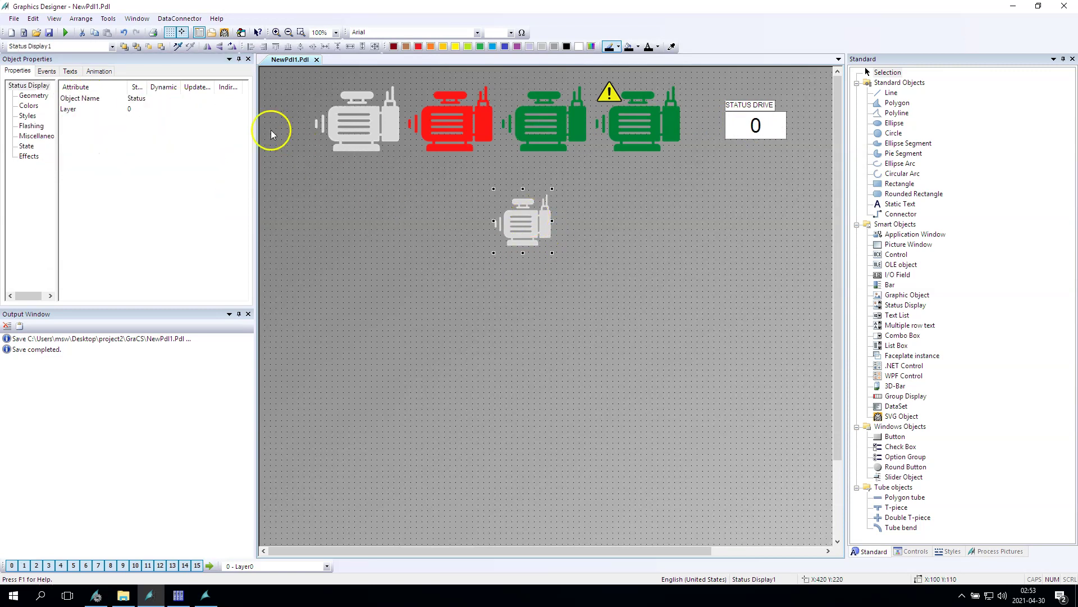
click(26, 146)
click(89, 99)
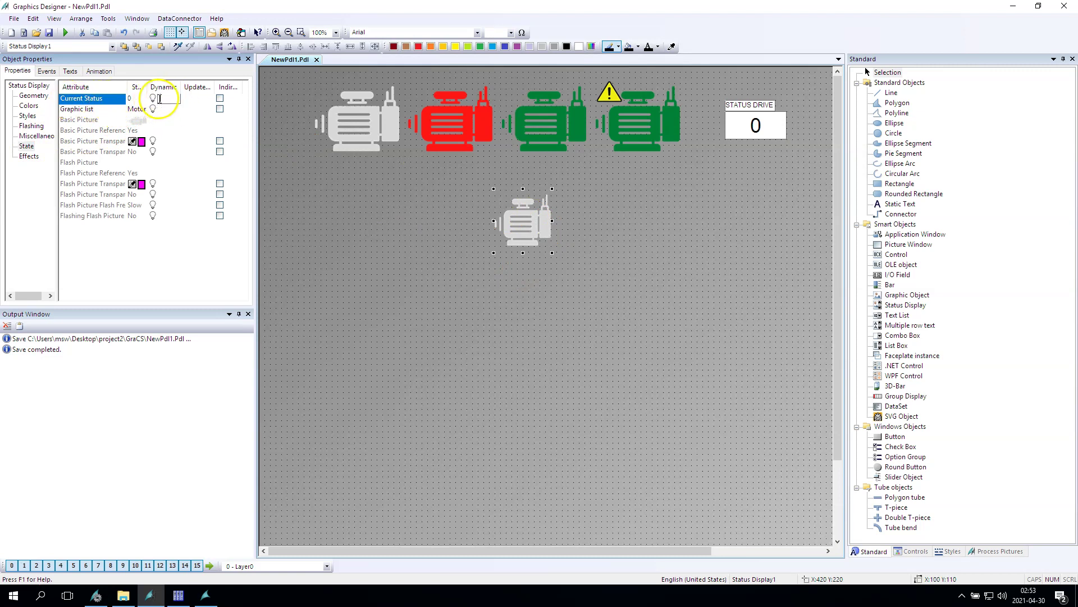
click(254, 147)
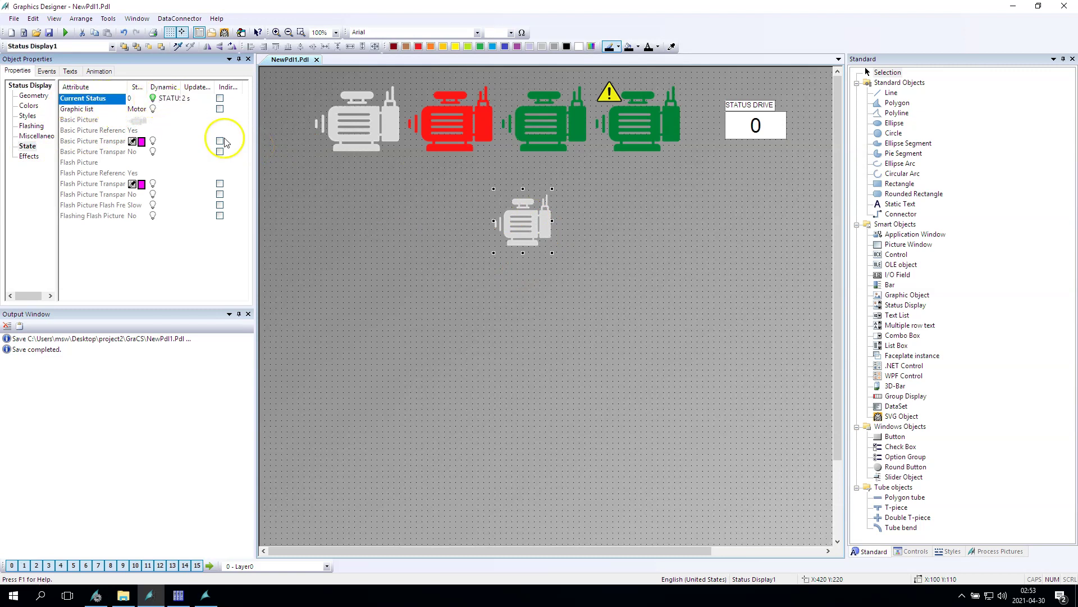
click(447, 297)
click(50, 33)
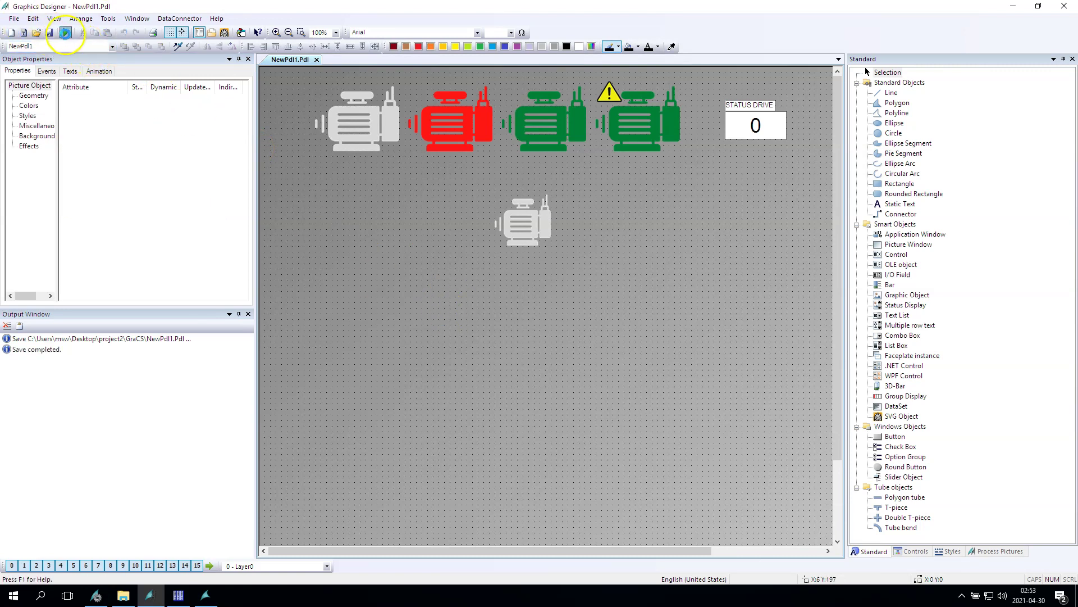
Activate Runtime and enter STATUS DRIVE values 1, 2, 3 and 4 in turn
click(65, 33)
click(597, 116)
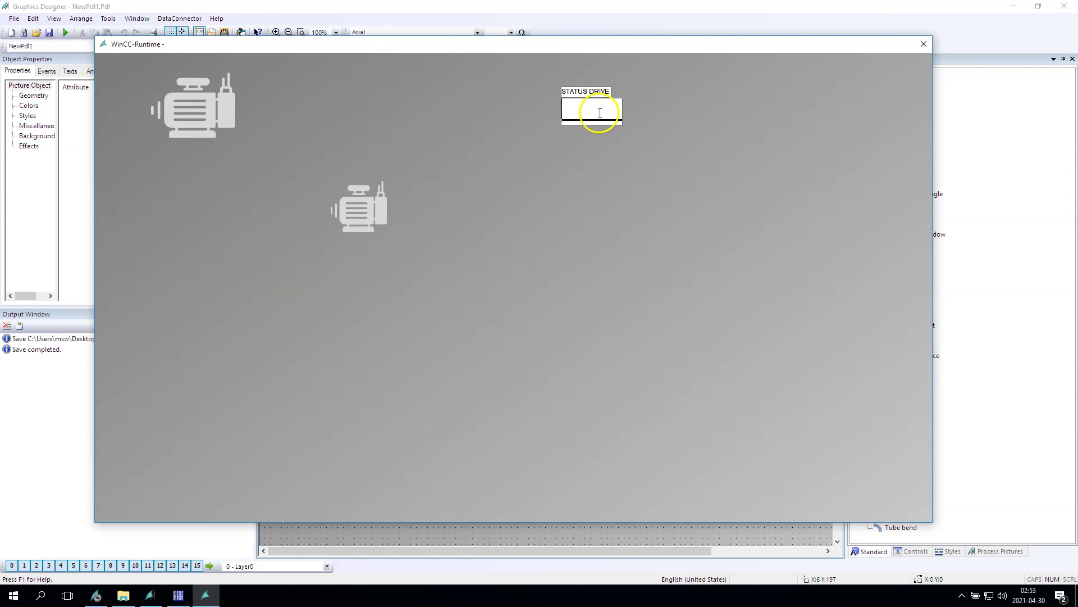
text(1)
key(Return)
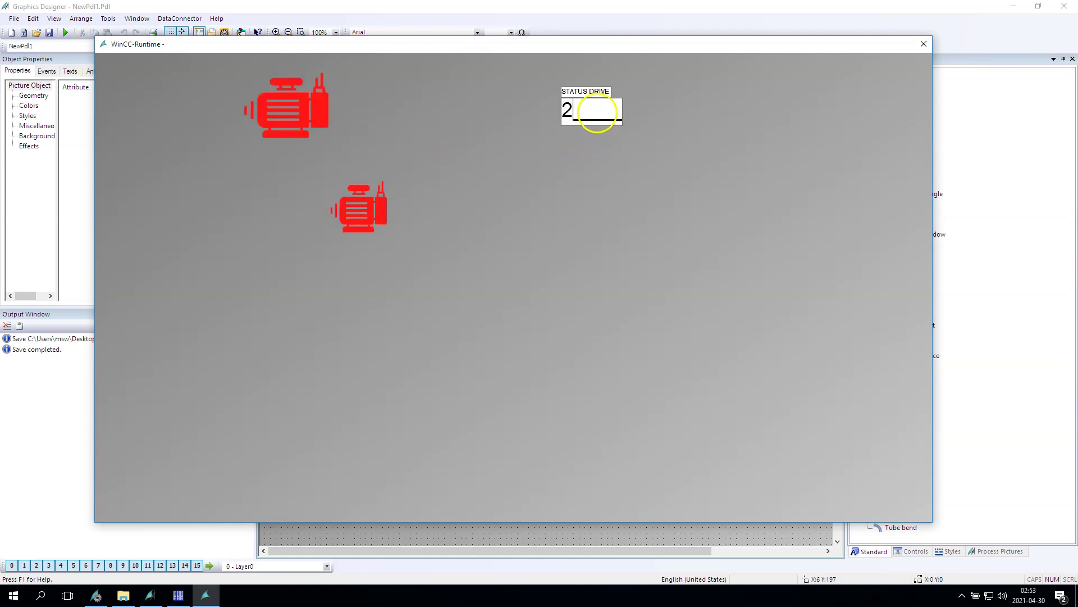
text(2)
key(Return)
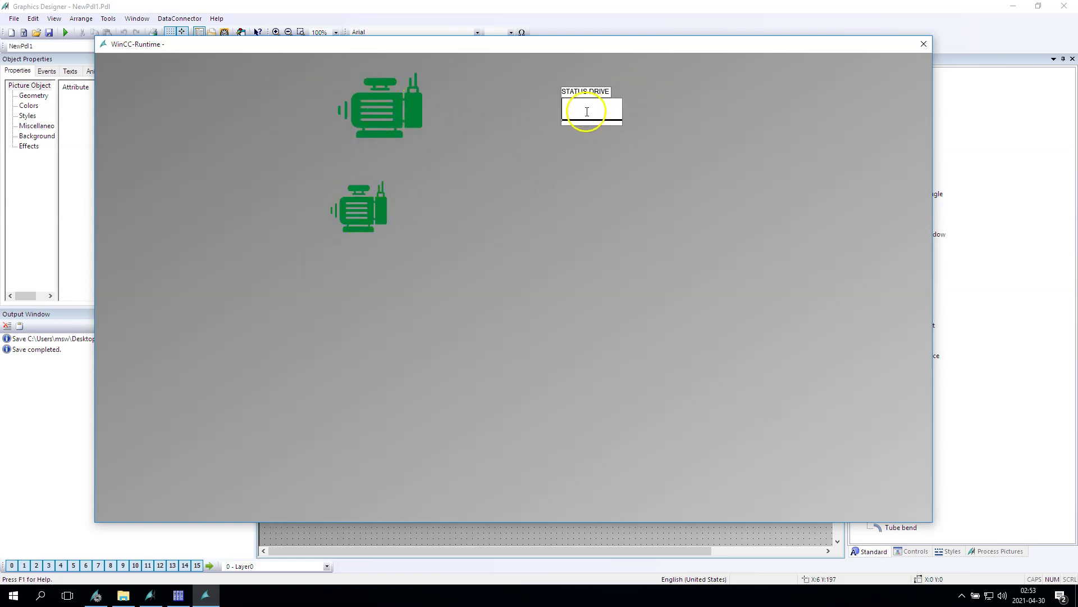
text(3)
key(Return)
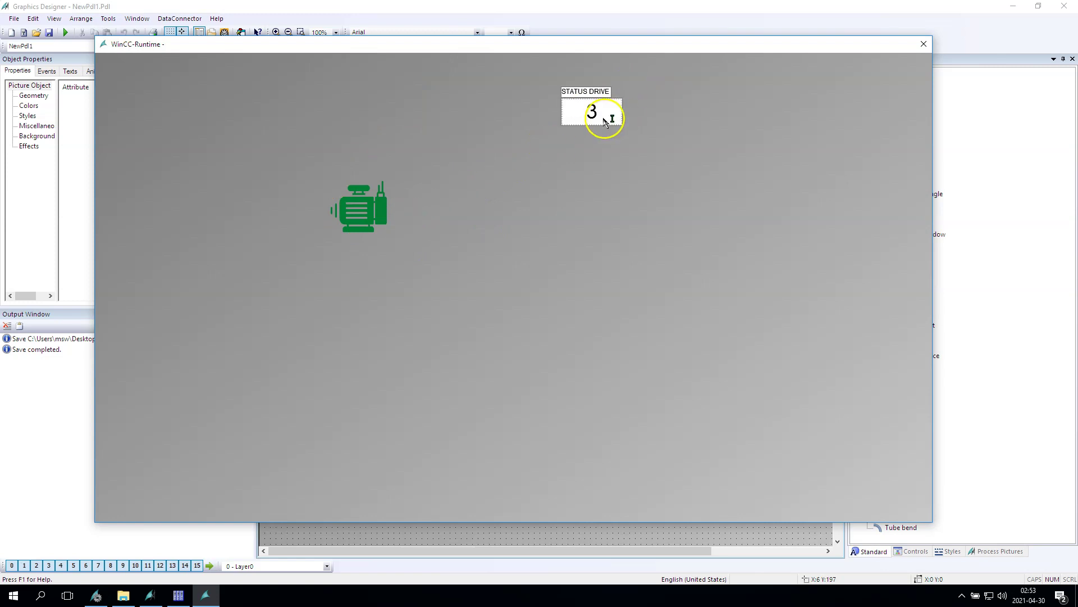
text(4)
key(Return)
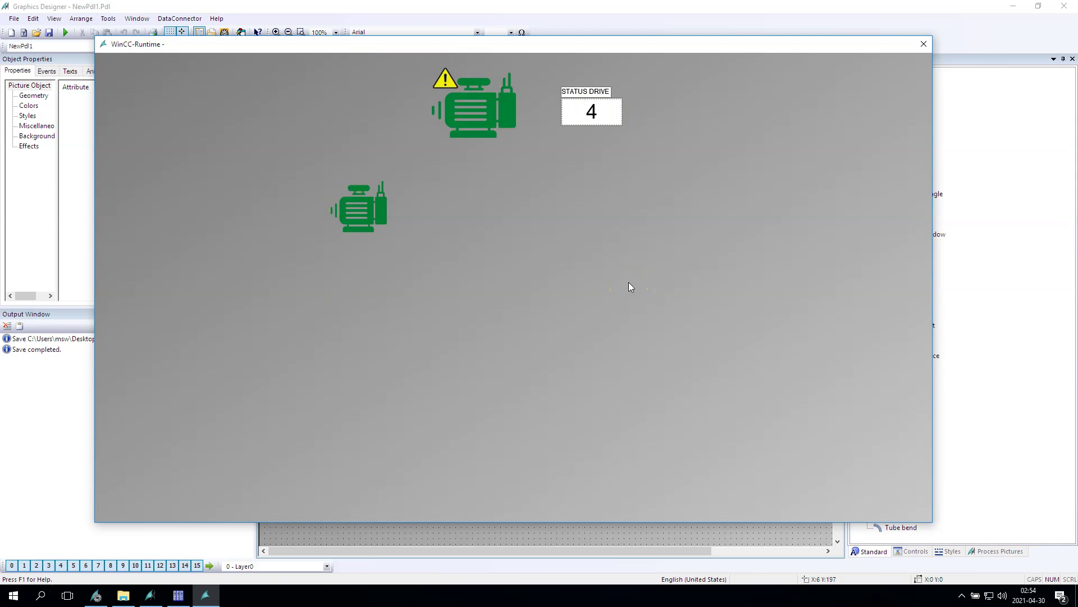
click(150, 594)
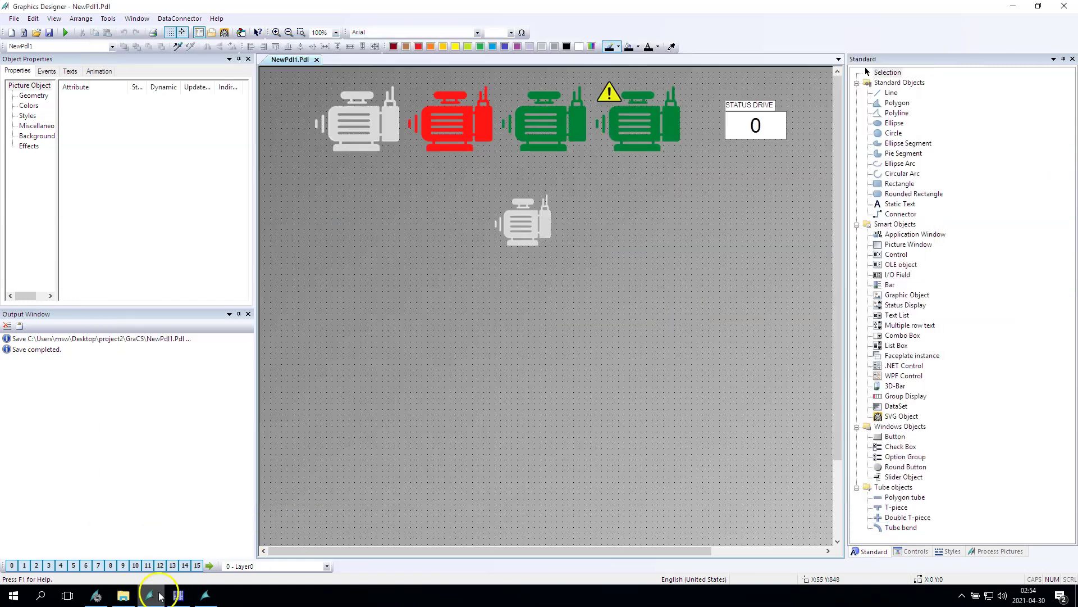
click(525, 220)
click(27, 146)
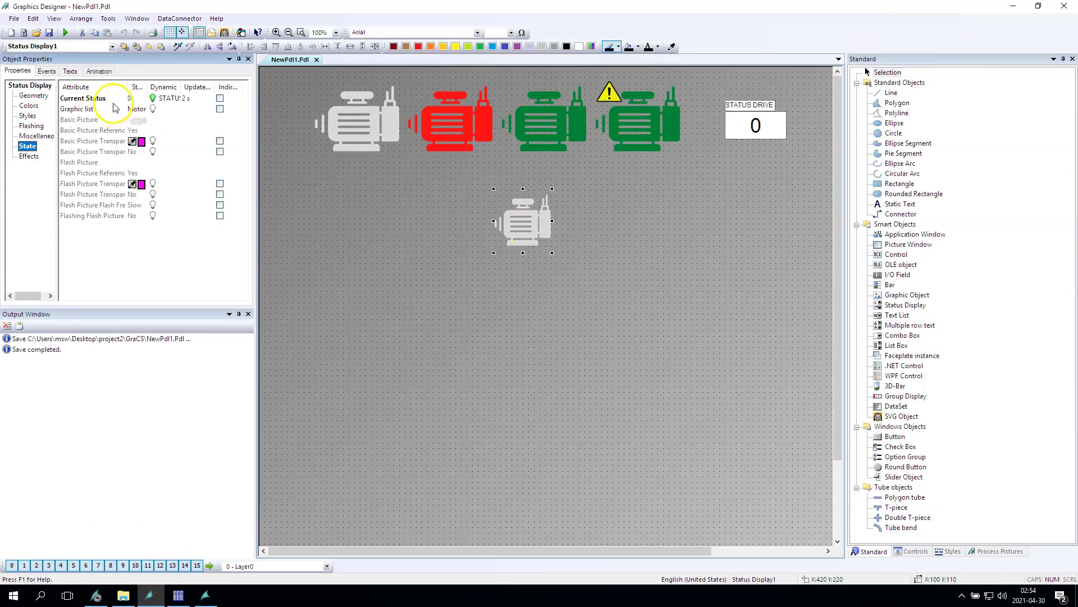
drag(150, 84, 164, 83)
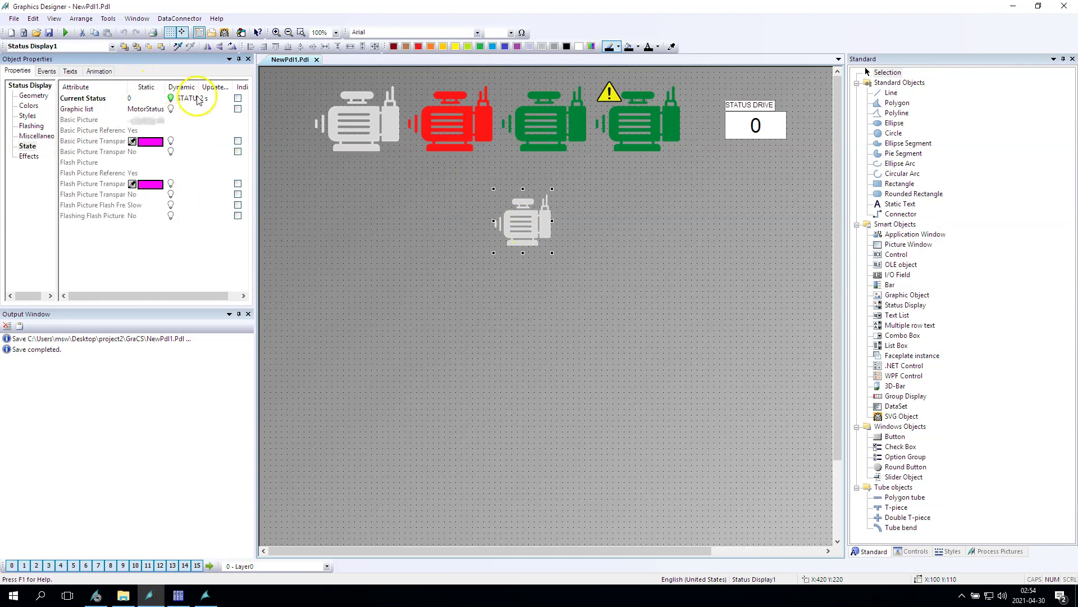
double_click(201, 87)
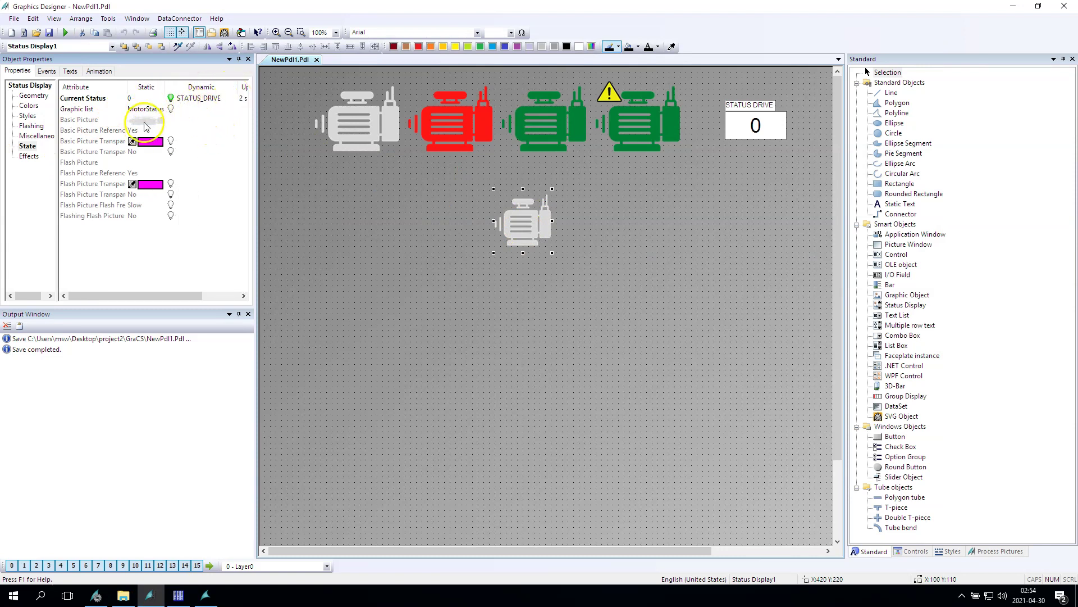
click(84, 109)
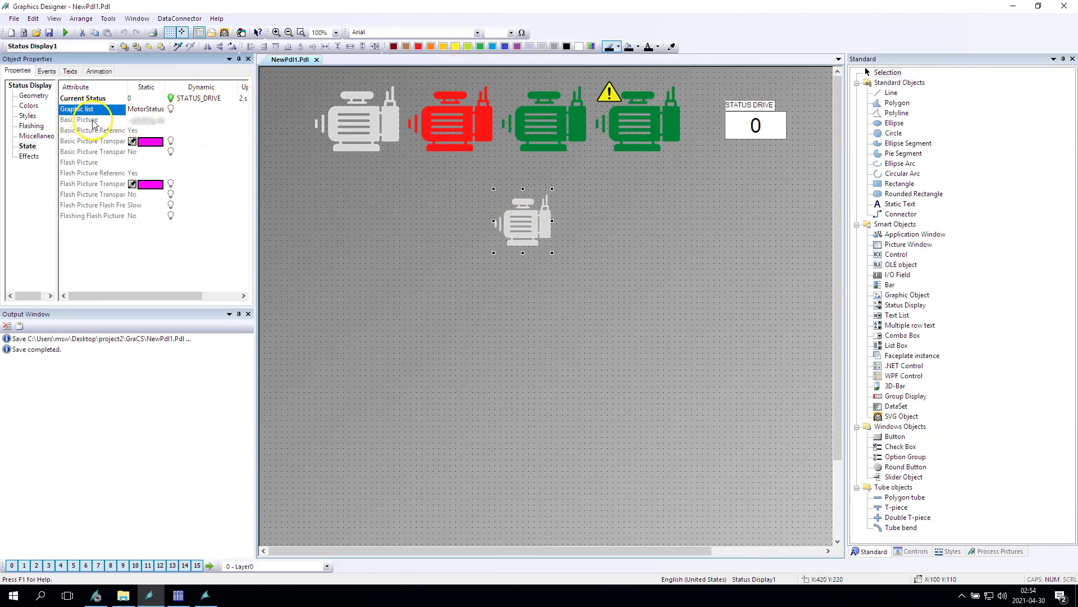
key(Escape)
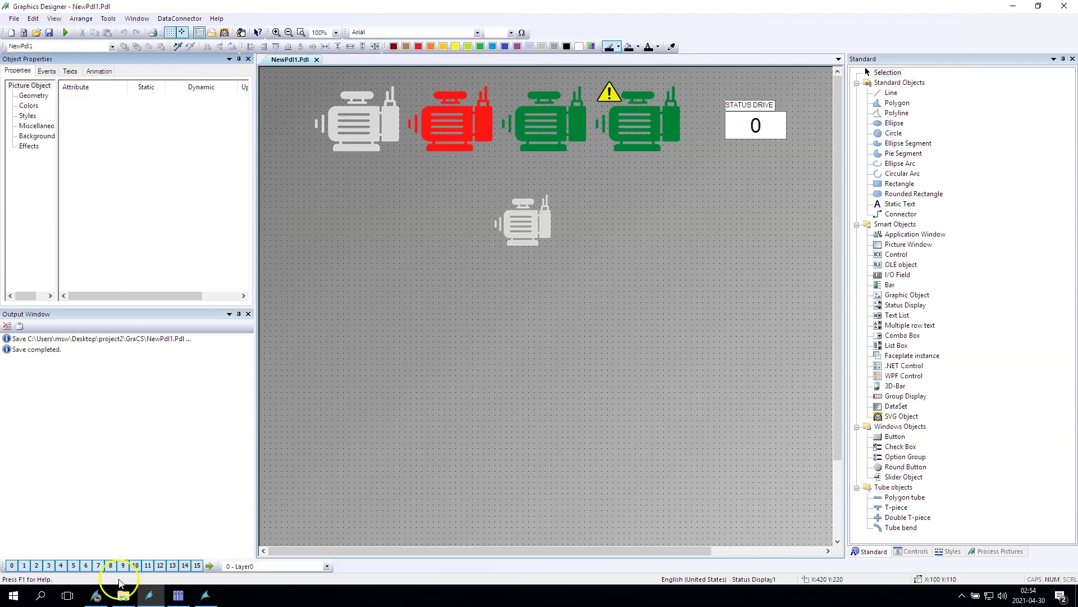
Activate Runtime again and watch the status display's warning triangle flash at STATUS DRIVE 4
click(65, 32)
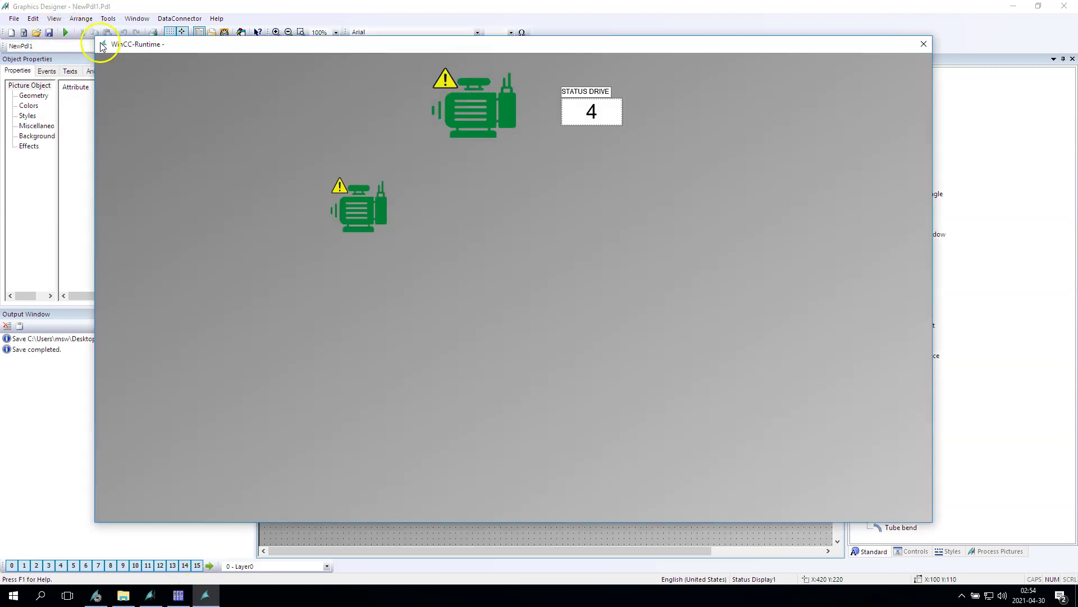
click(304, 182)
click(295, 175)
click(674, 336)
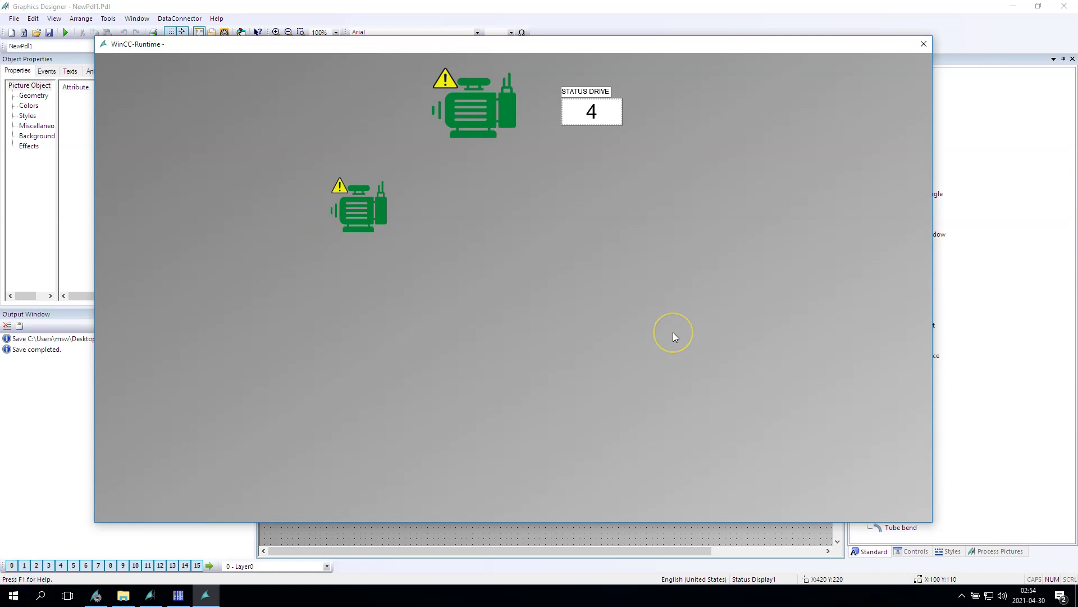